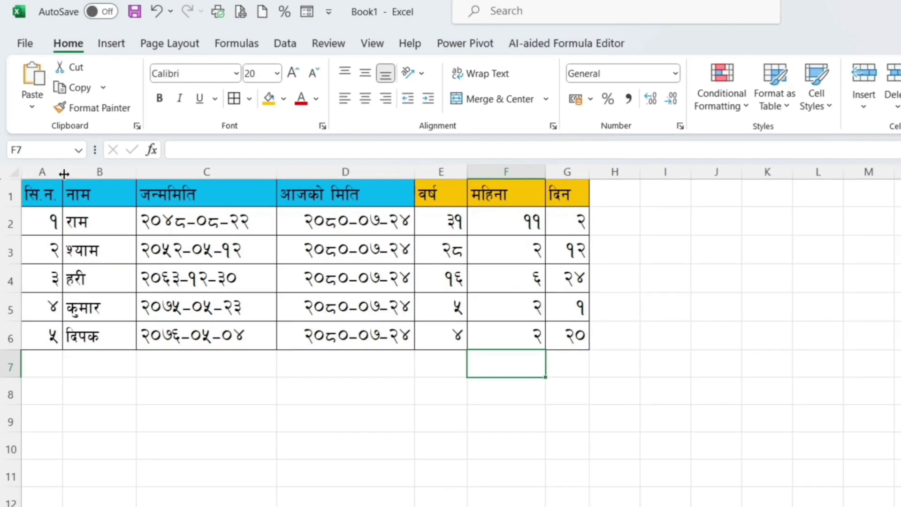
Step: Switch to the blank sheet with Nepali headers, serial numbers and names already entered
{"action": "left_click", "coordinate": [64, 174]}
{"action": "left_click", "coordinate": [137, 174]}
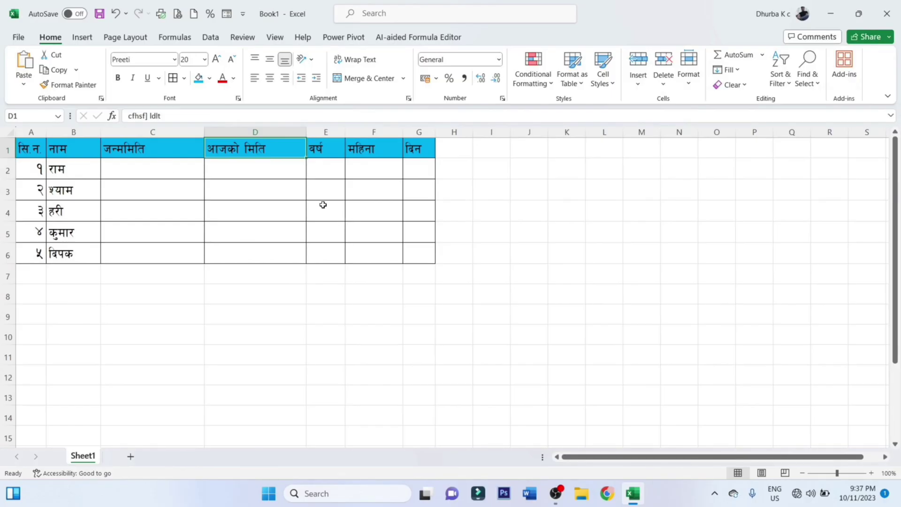
Step: Fill the वर्ष, महिना and दिन headers in E1:G1 with orange
{"action": "left_click", "coordinate": [137, 174]}
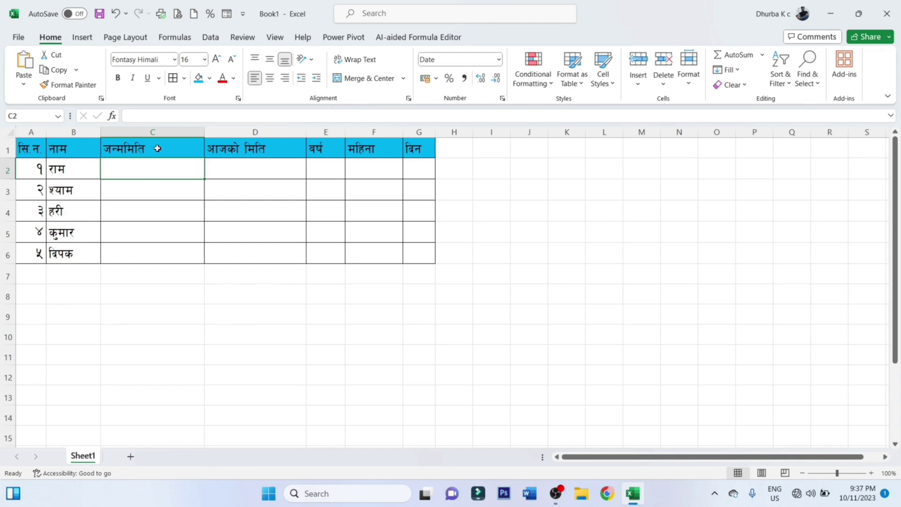
{"action": "left_click", "coordinate": [235, 147]}
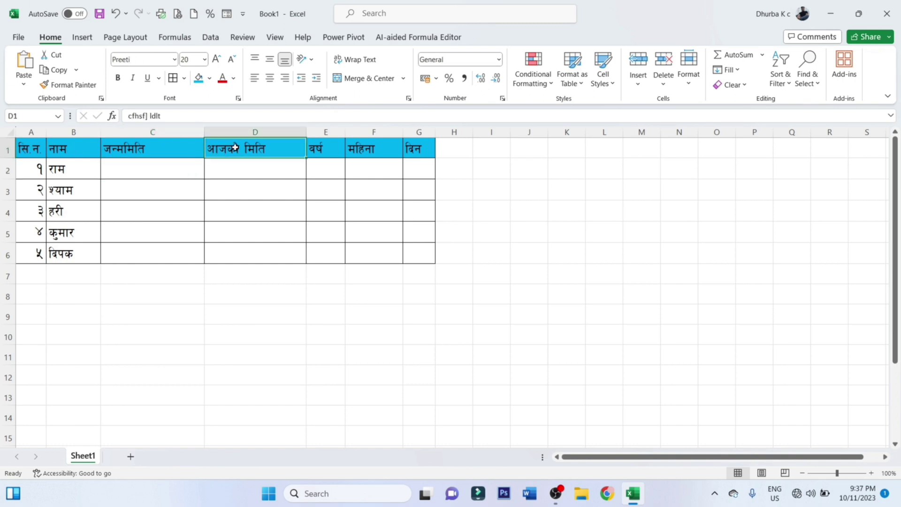
{"action": "left_click", "coordinate": [325, 153]}
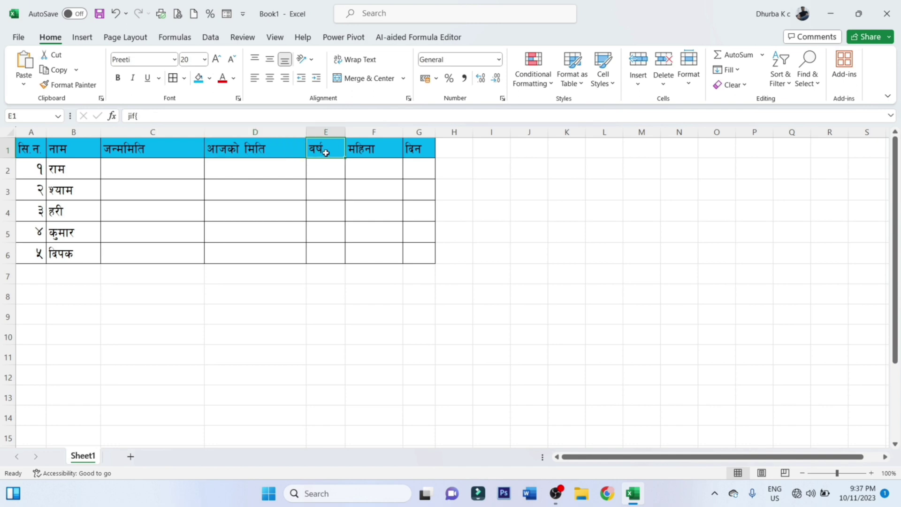
{"action": "left_click_drag", "start_coordinate": [325, 153], "coordinate": [418, 153]}
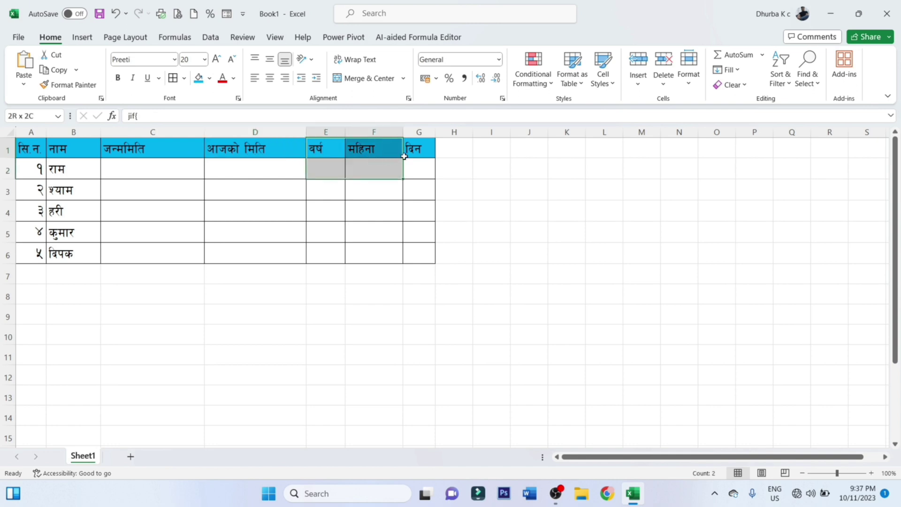
{"action": "left_click", "coordinate": [210, 78]}
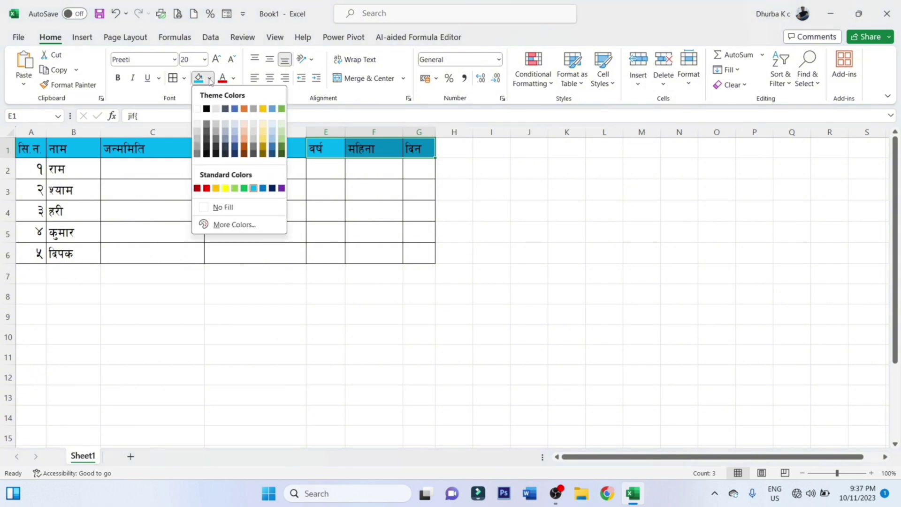
{"action": "left_click", "coordinate": [217, 188]}
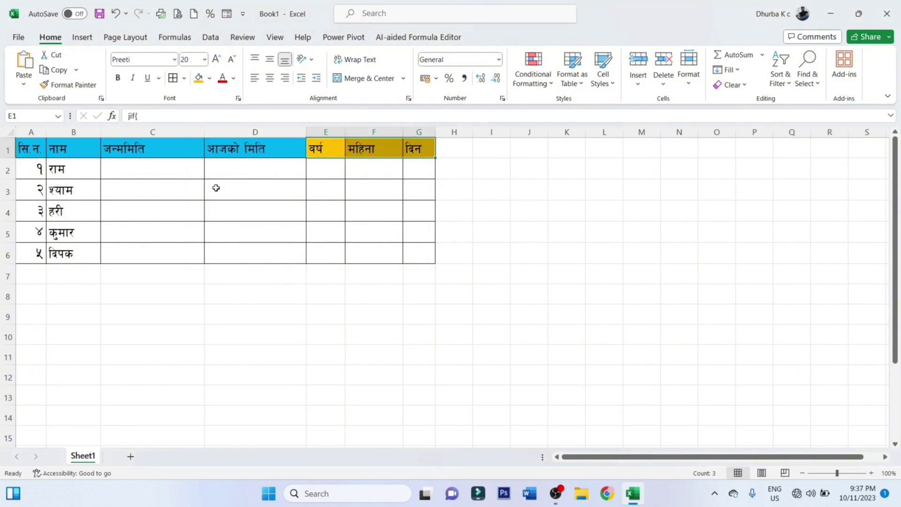
{"action": "left_click", "coordinate": [328, 173]}
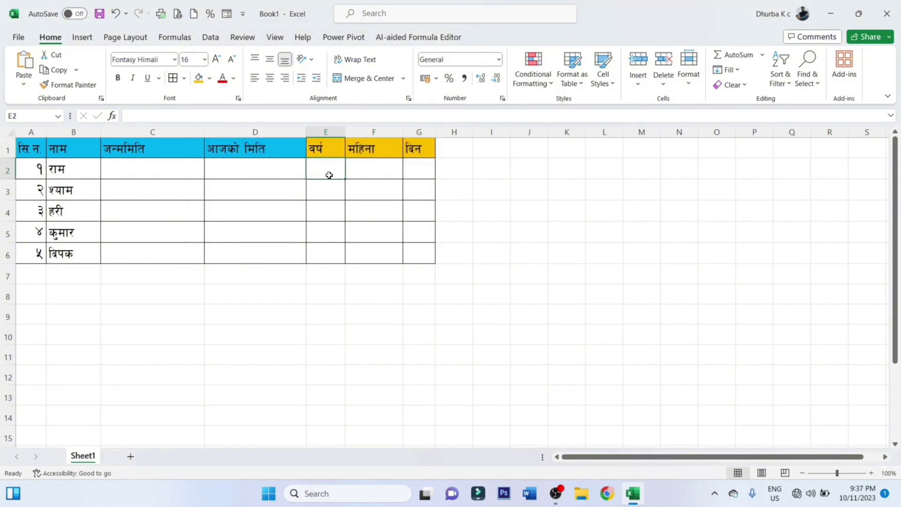
{"action": "left_click", "coordinate": [174, 165]}
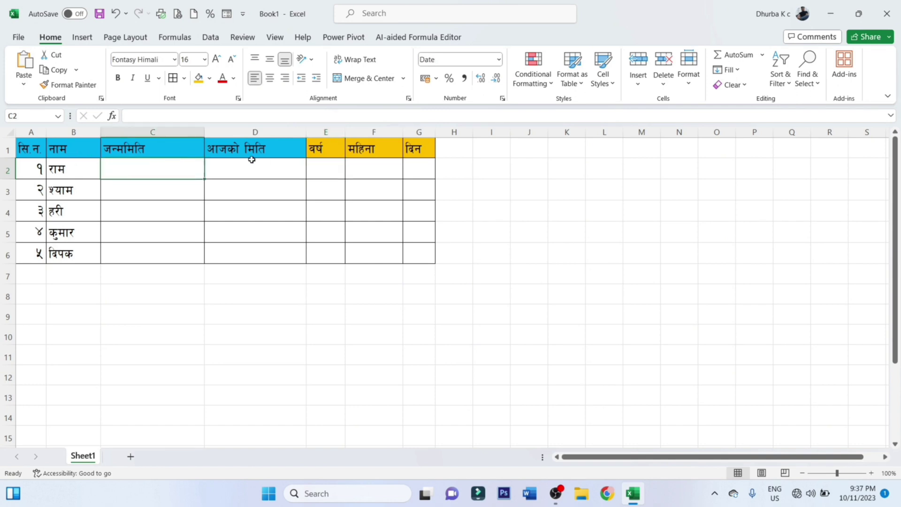
{"action": "left_click_drag", "start_coordinate": [133, 169], "coordinate": [414, 255]}
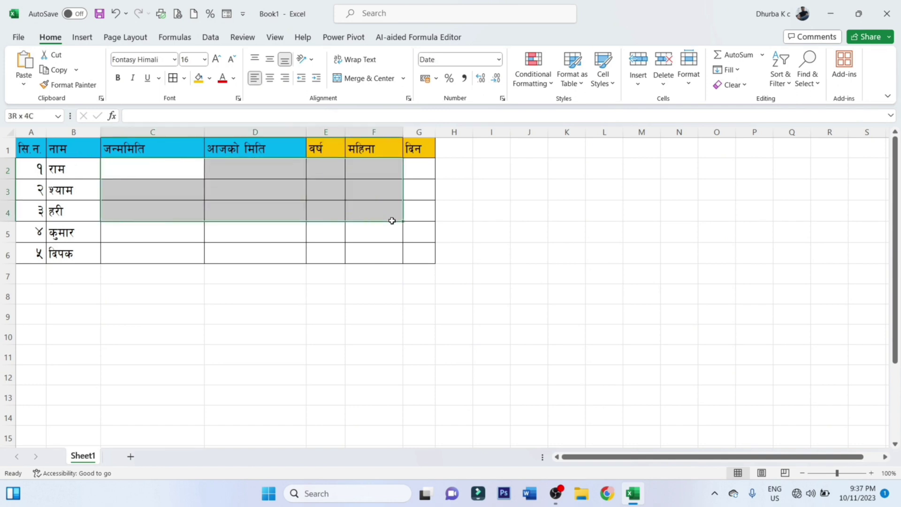
{"action": "left_click", "coordinate": [315, 182]}
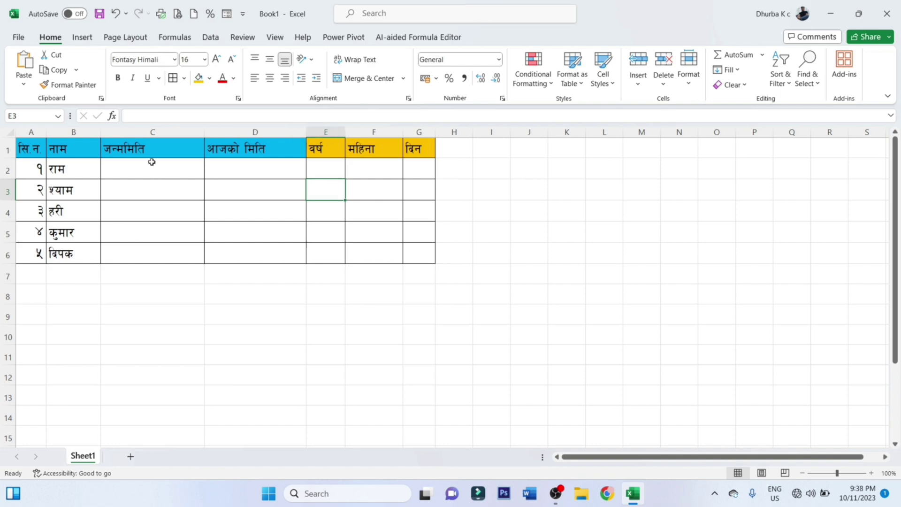
{"action": "left_click", "coordinate": [153, 147]}
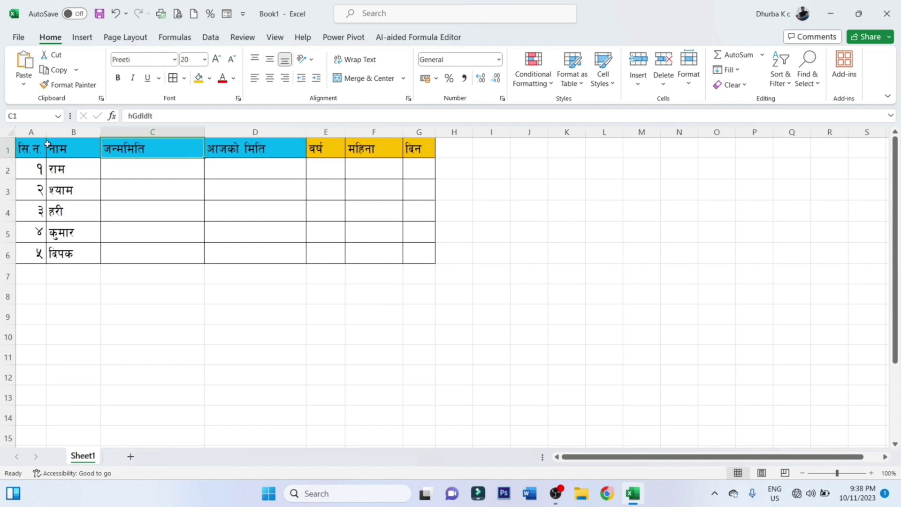
{"action": "left_click", "coordinate": [8, 148]}
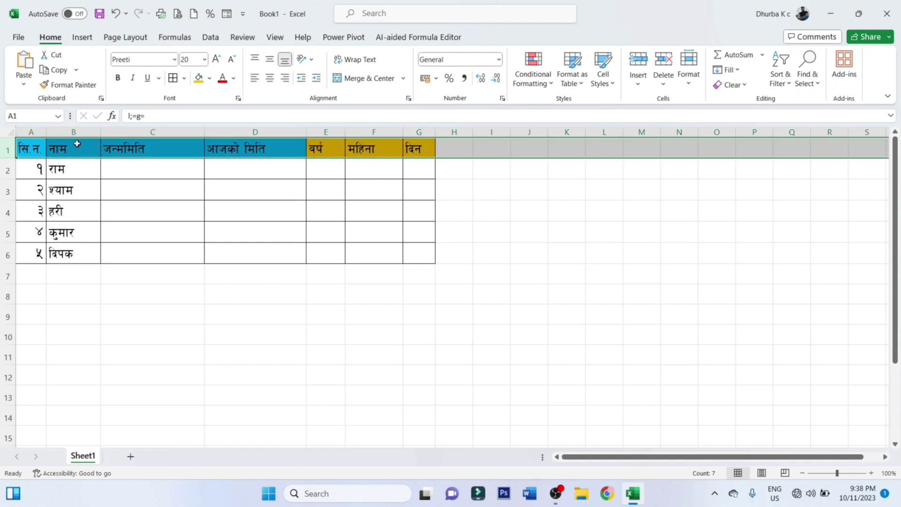
{"action": "left_click", "coordinate": [136, 60]}
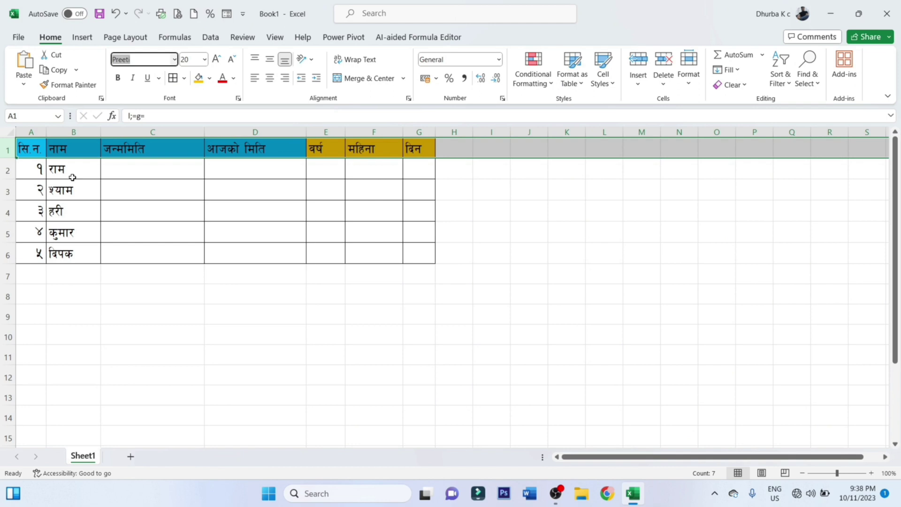
{"action": "left_click_drag", "start_coordinate": [72, 169], "coordinate": [71, 252]}
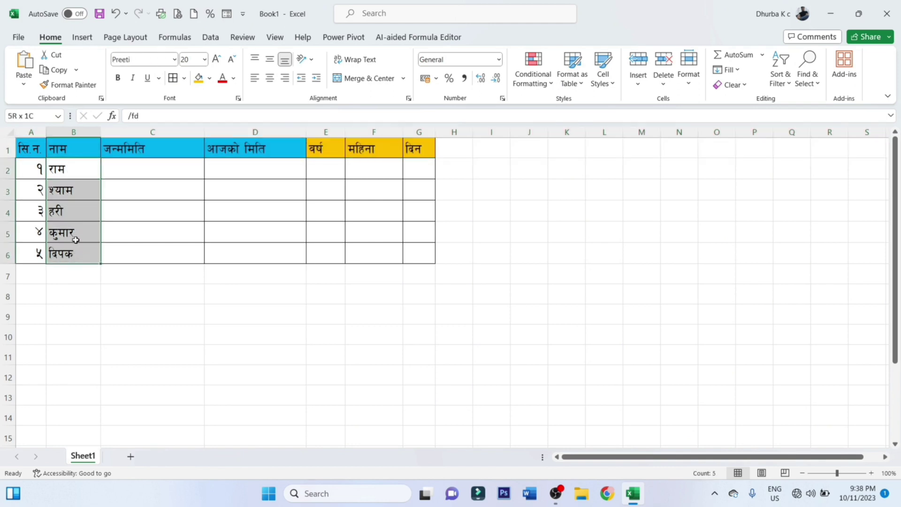
{"action": "left_click_drag", "start_coordinate": [72, 252], "coordinate": [73, 253]}
{"action": "left_click", "coordinate": [271, 167]}
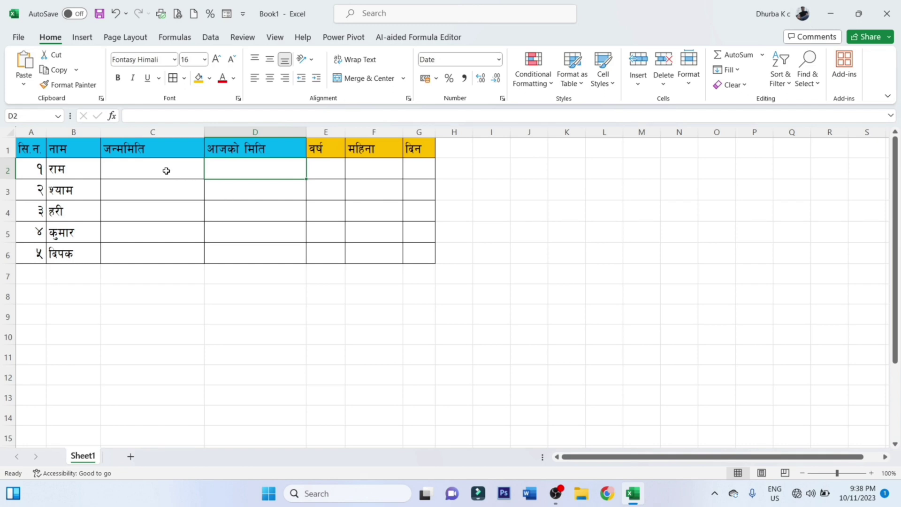
{"action": "left_click", "coordinate": [166, 170]}
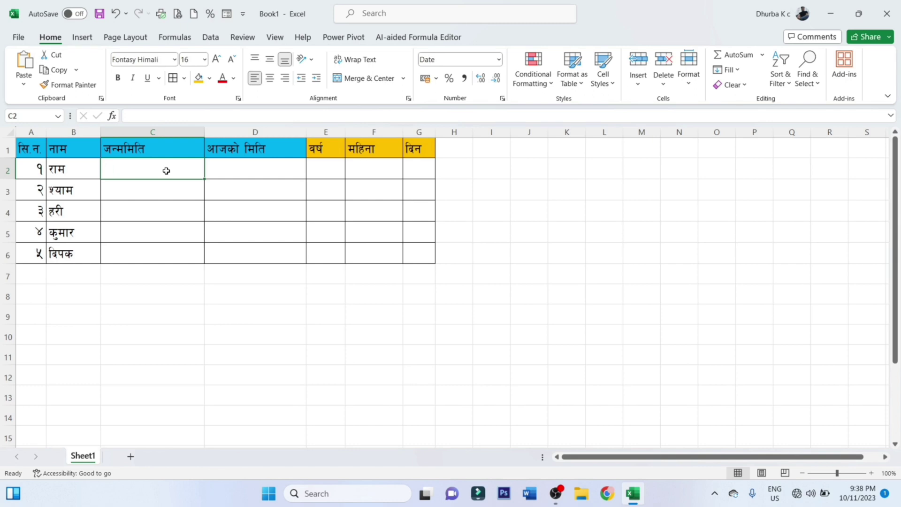
{"action": "left_click", "coordinate": [147, 60]}
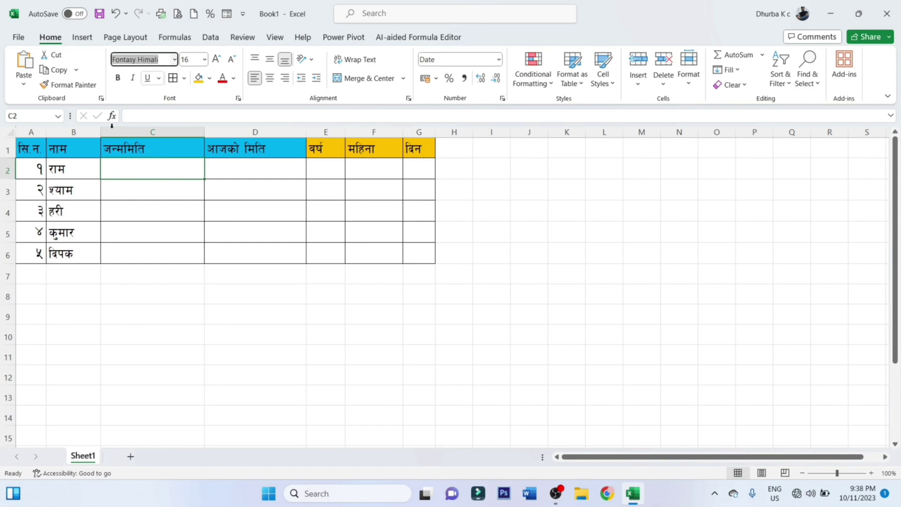
{"action": "left_click", "coordinate": [37, 168]}
{"action": "left_click_drag", "start_coordinate": [37, 168], "coordinate": [33, 257]}
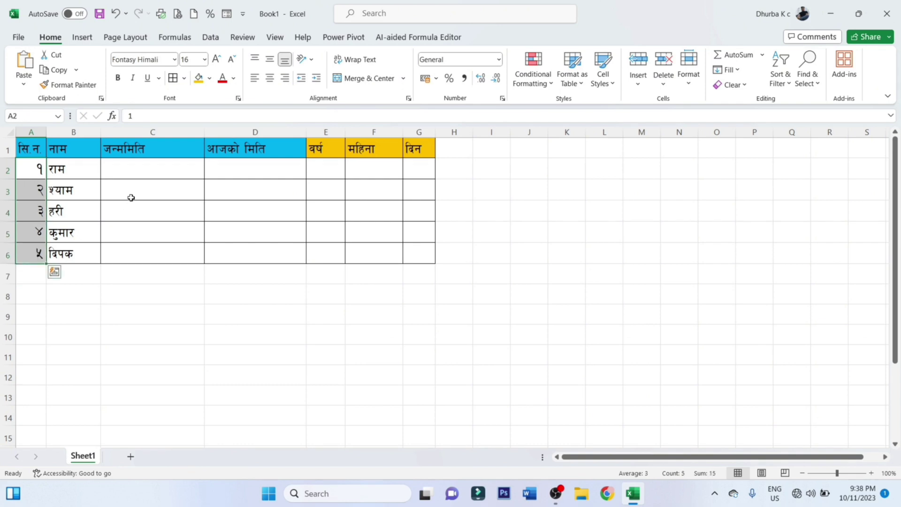
{"action": "left_click", "coordinate": [134, 174]}
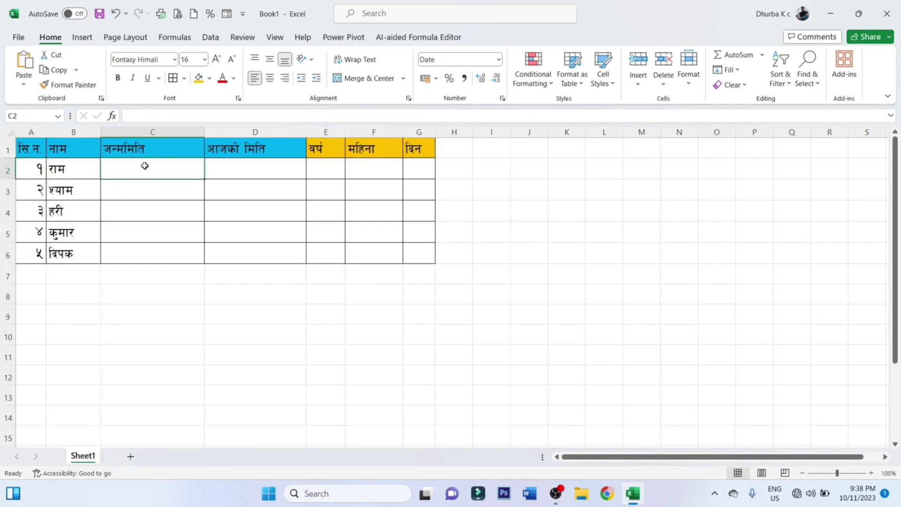
{"action": "double_click", "coordinate": [145, 167]}
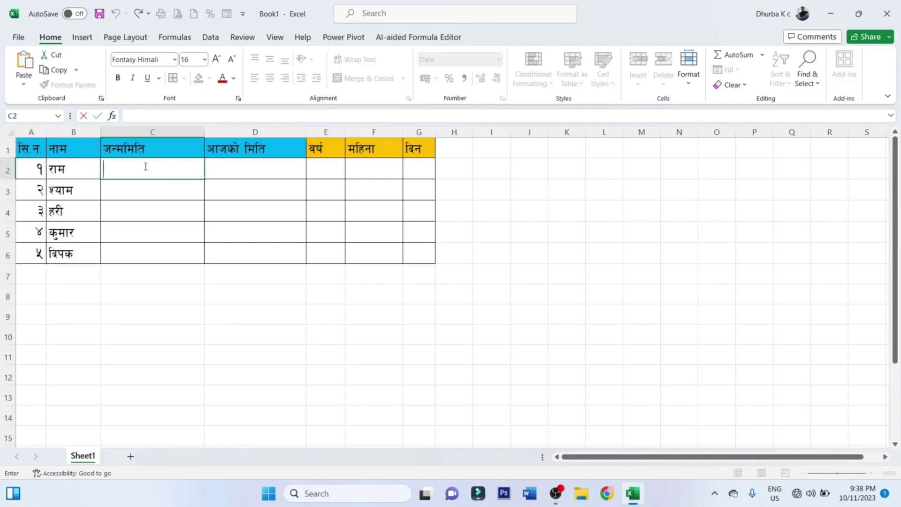
{"action": "left_click", "coordinate": [175, 59]}
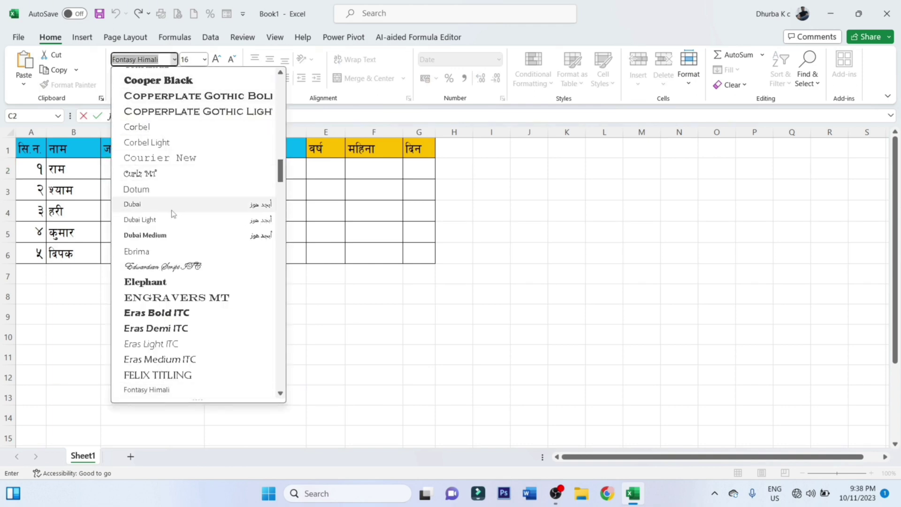
{"action": "left_click_drag", "start_coordinate": [280, 171], "coordinate": [279, 36]}
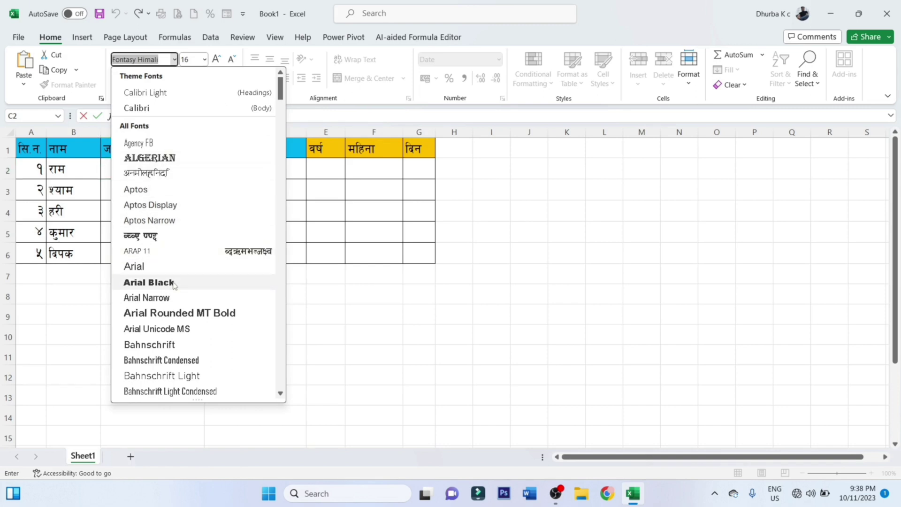
{"action": "type", "text": "p"}
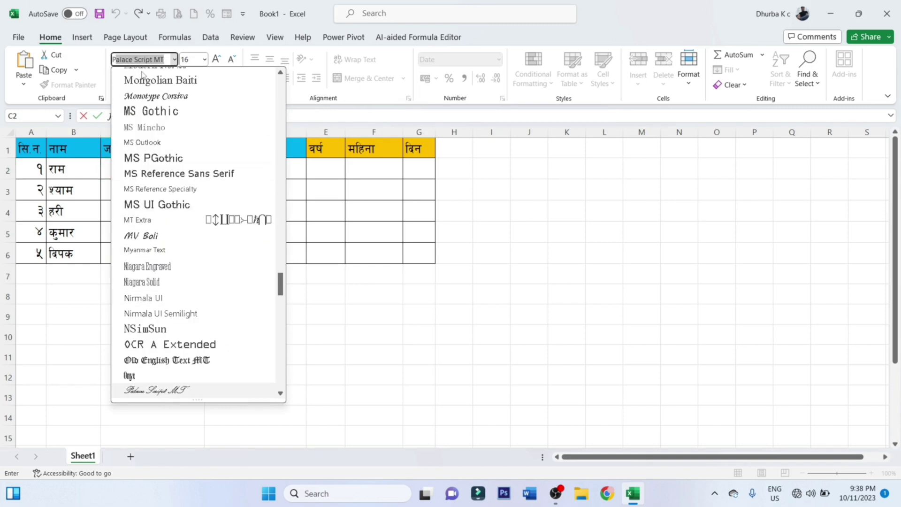
{"action": "type", "text": "reeti"}
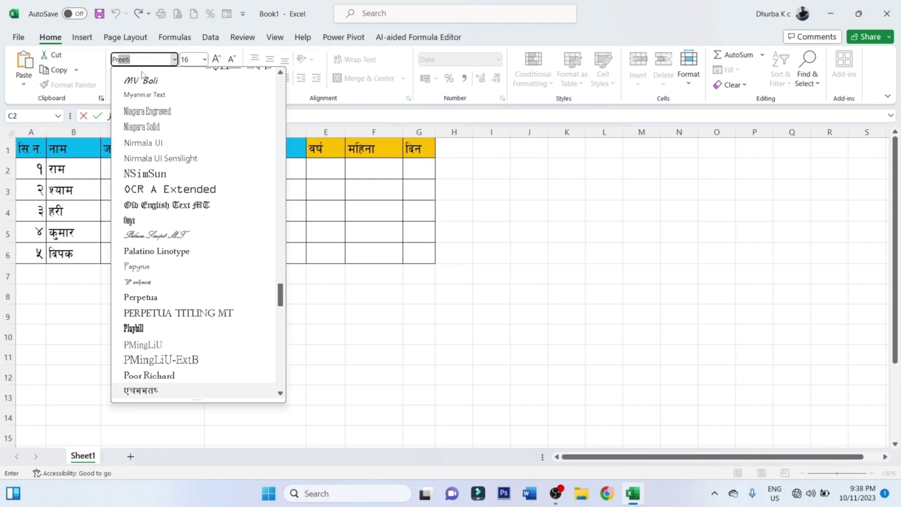
{"action": "key", "text": "Return"}
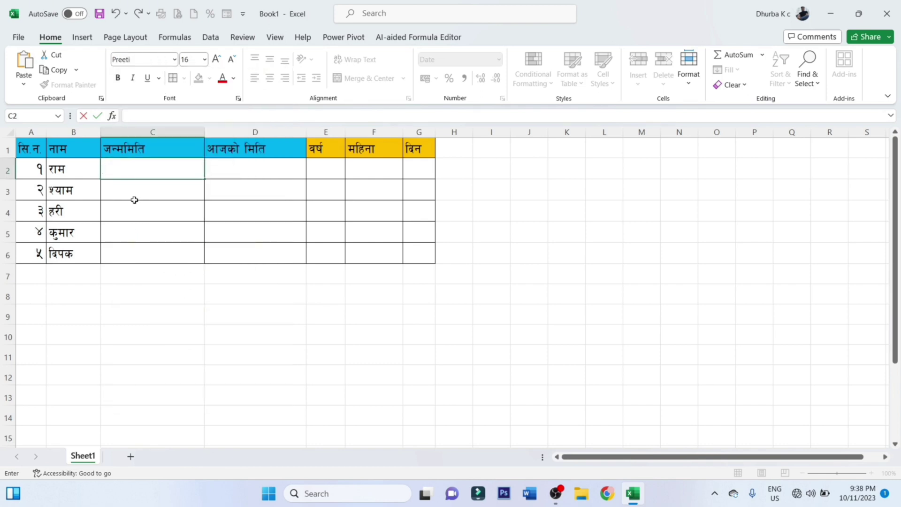
{"action": "key", "text": "Escape"}
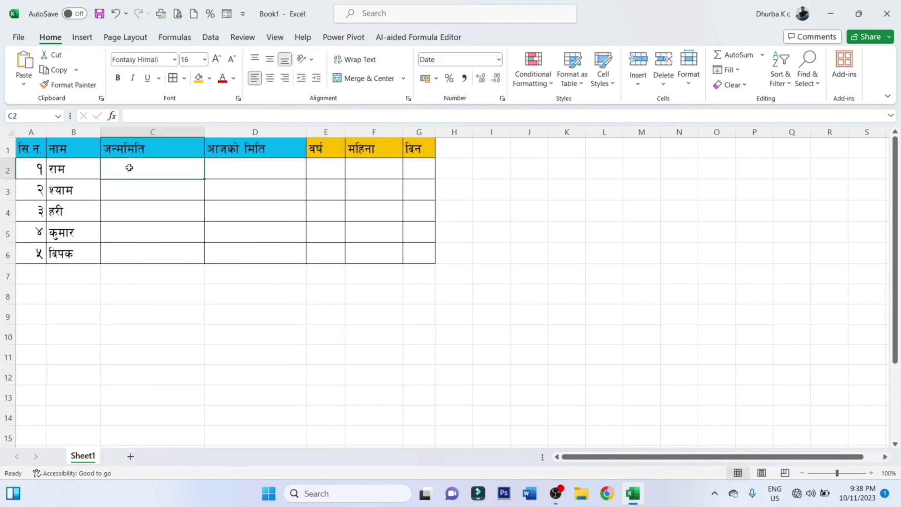
{"action": "left_click_drag", "start_coordinate": [129, 167], "coordinate": [423, 251]}
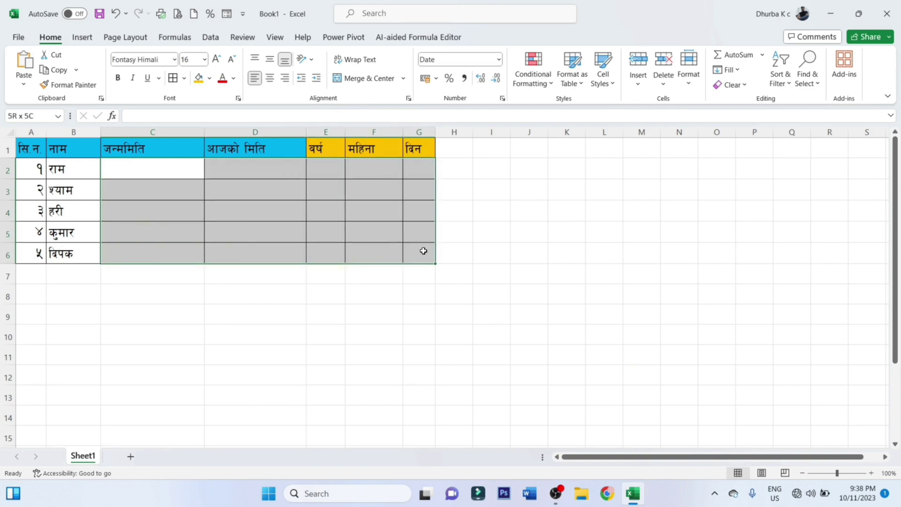
{"action": "left_click", "coordinate": [166, 171]}
{"action": "left_click_drag", "start_coordinate": [165, 171], "coordinate": [420, 252]}
{"action": "left_click", "coordinate": [141, 59]}
{"action": "left_click_drag", "start_coordinate": [159, 59], "coordinate": [119, 59]}
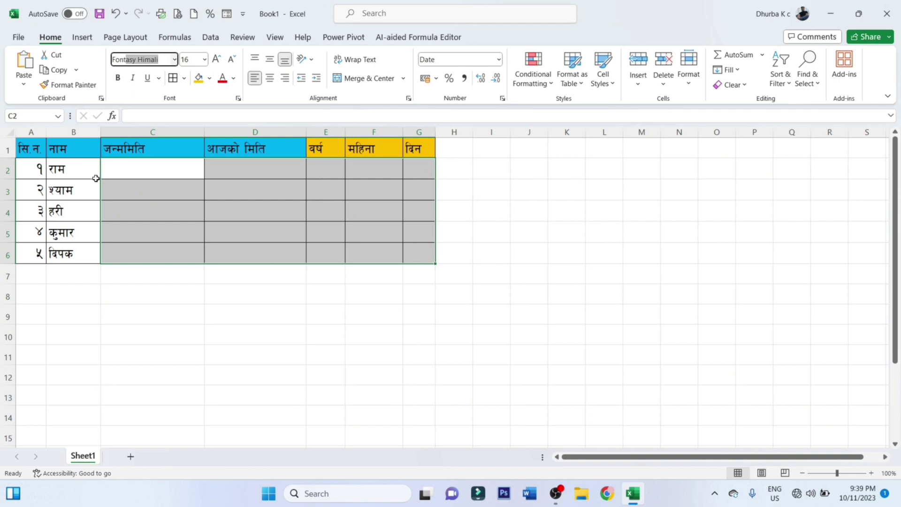
{"action": "left_click", "coordinate": [140, 173]}
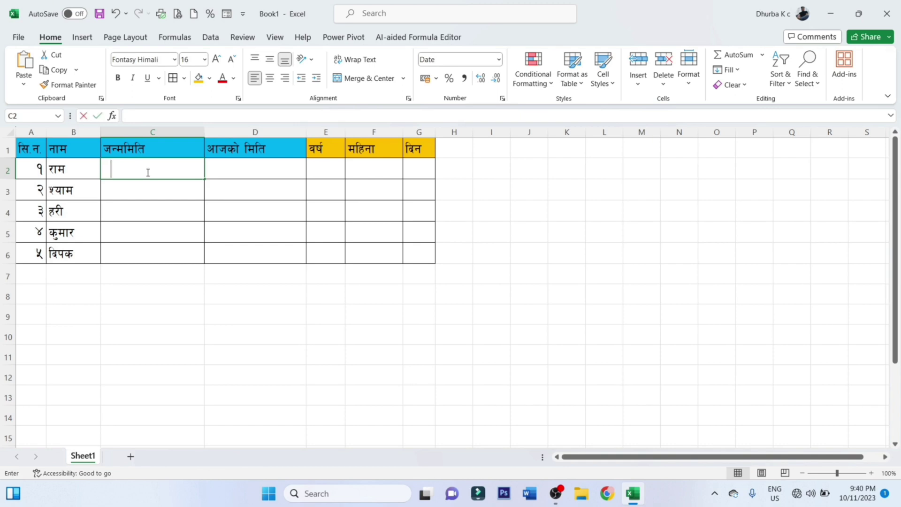
Step: Try entering 20152 in C2, then delete the stored birth date from that cell
{"action": "type", "text": "20152"}
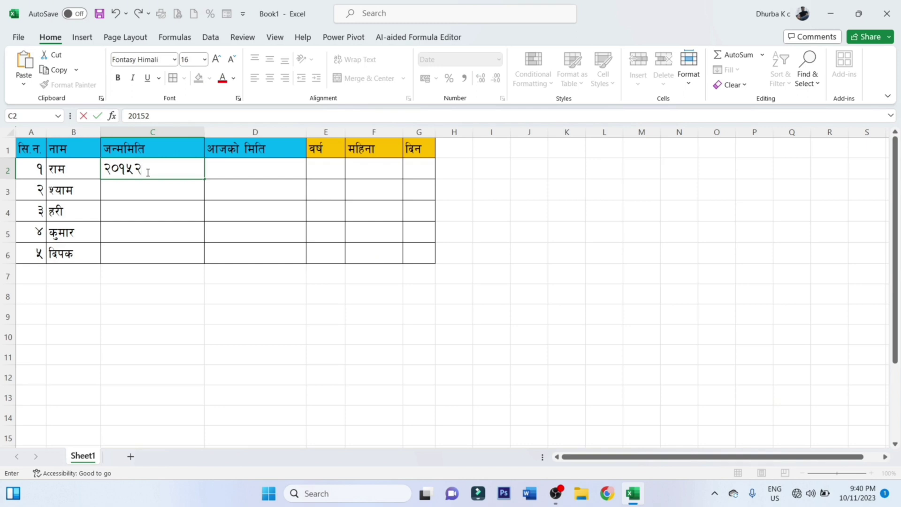
{"action": "left_click", "coordinate": [163, 195]}
{"action": "left_click", "coordinate": [162, 173]}
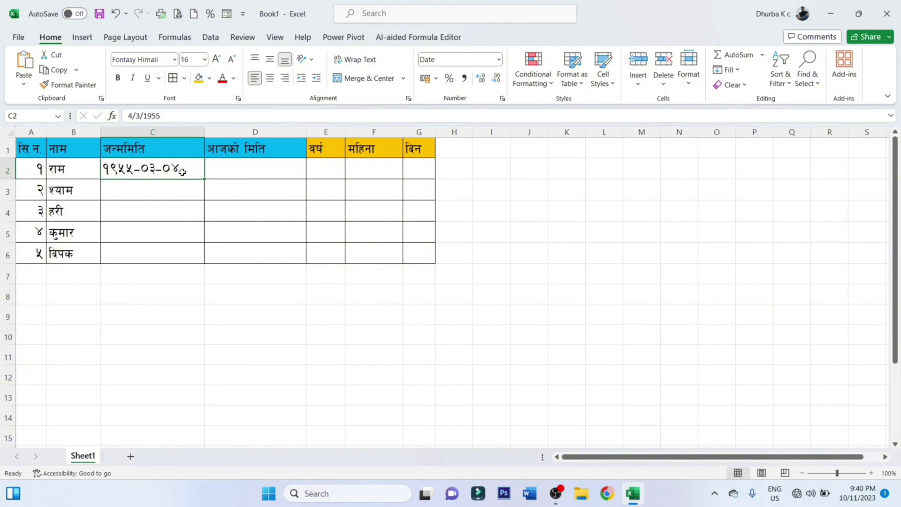
{"action": "key", "text": "Delete"}
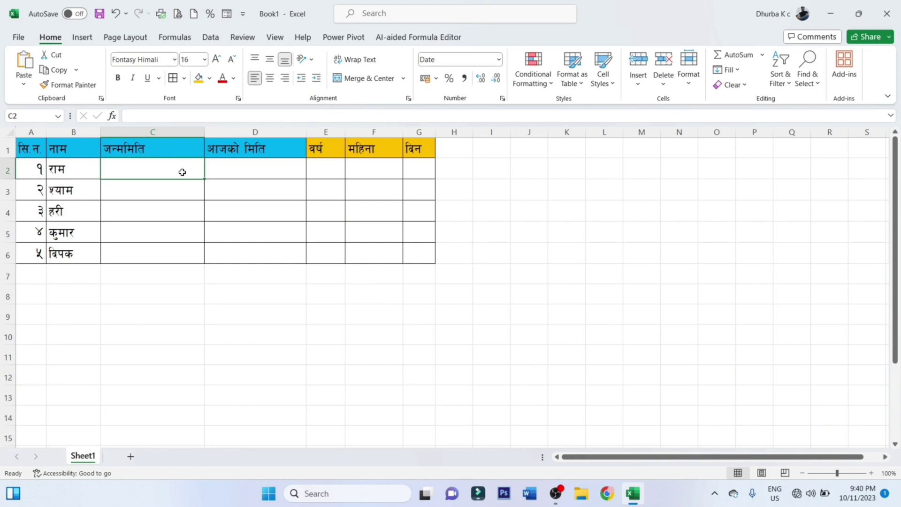
Step: Enter the birth date 2048/08/22 in C2 and check the birth dates against the names
{"action": "type", "text": "2048/08/22"}
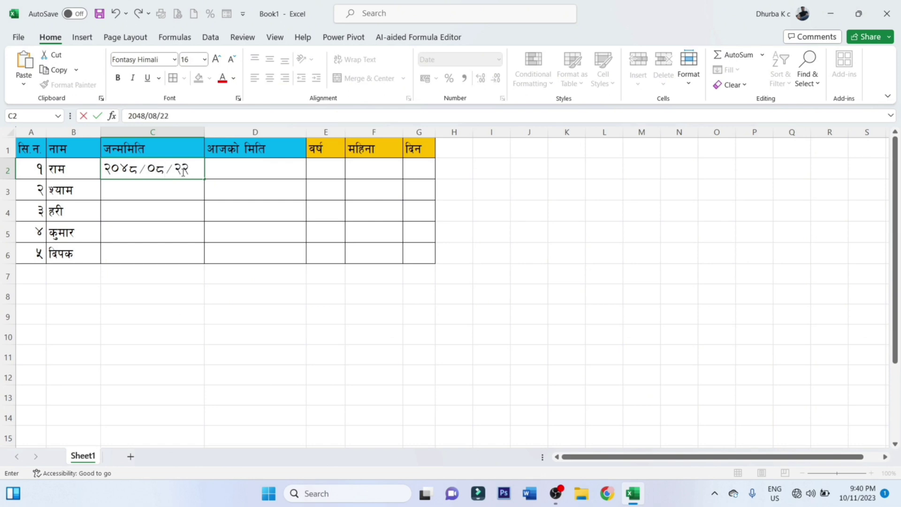
{"action": "left_click", "coordinate": [177, 192]}
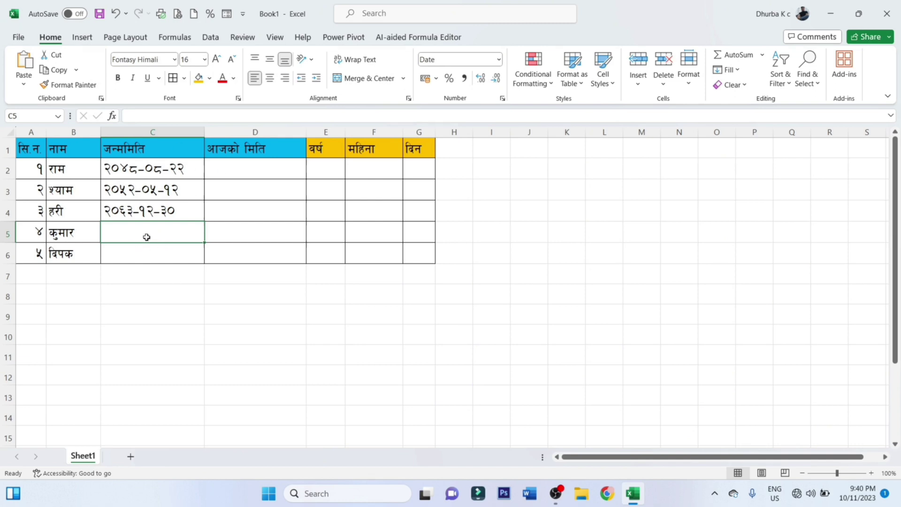
{"action": "left_click_drag", "start_coordinate": [89, 173], "coordinate": [88, 258]}
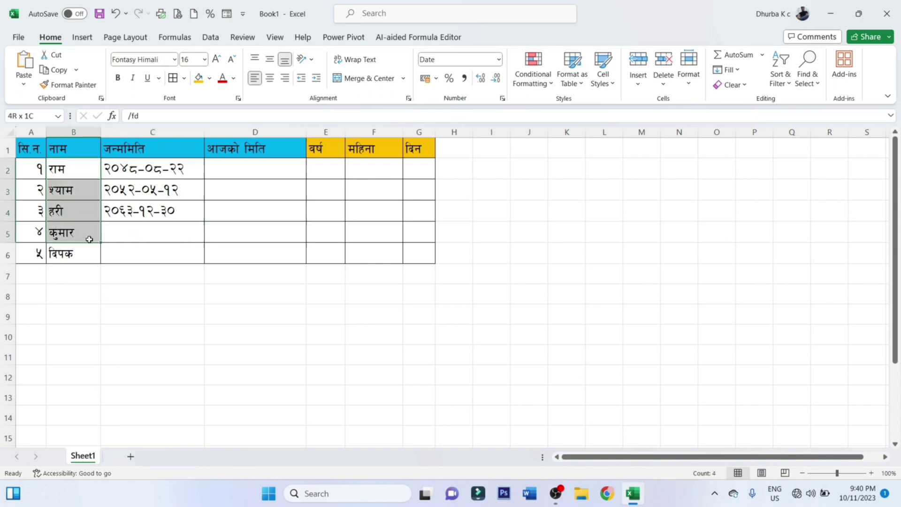
{"action": "left_click_drag", "start_coordinate": [140, 174], "coordinate": [144, 231]}
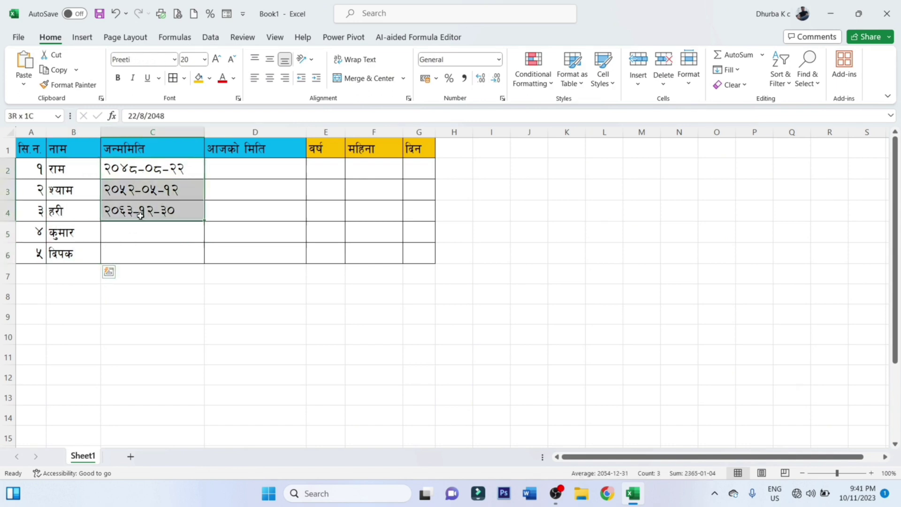
{"action": "left_click", "coordinate": [144, 231]}
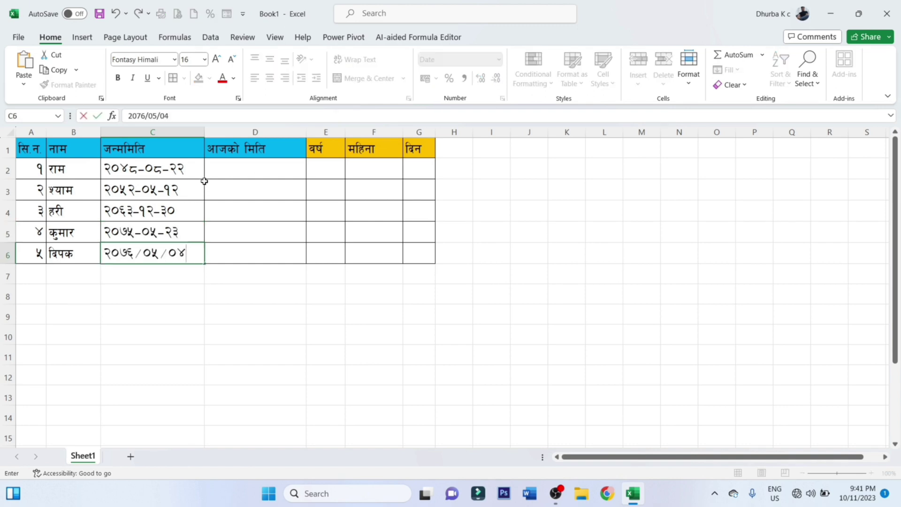
{"action": "left_click", "coordinate": [223, 170]}
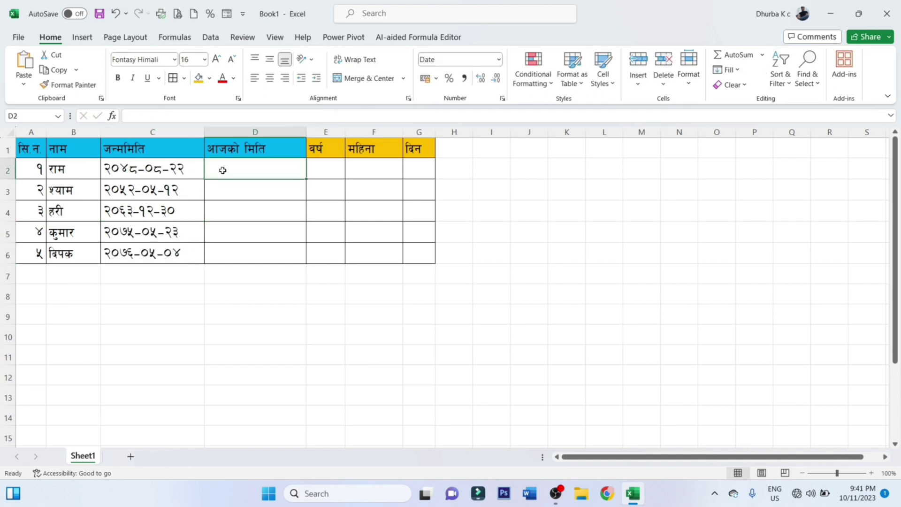
Step: Enter 2080/07/24 as today's date in D2
{"action": "type", "text": "20"}
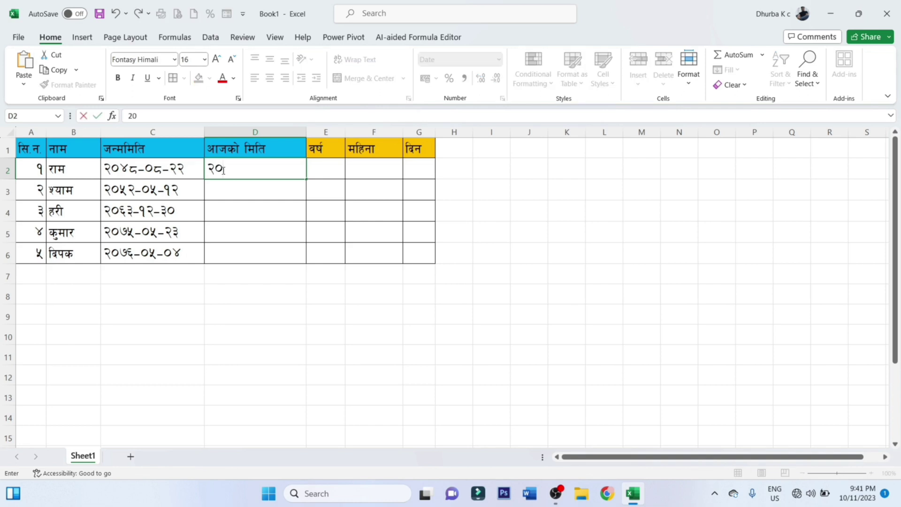
{"action": "type", "text": "80/07/24"}
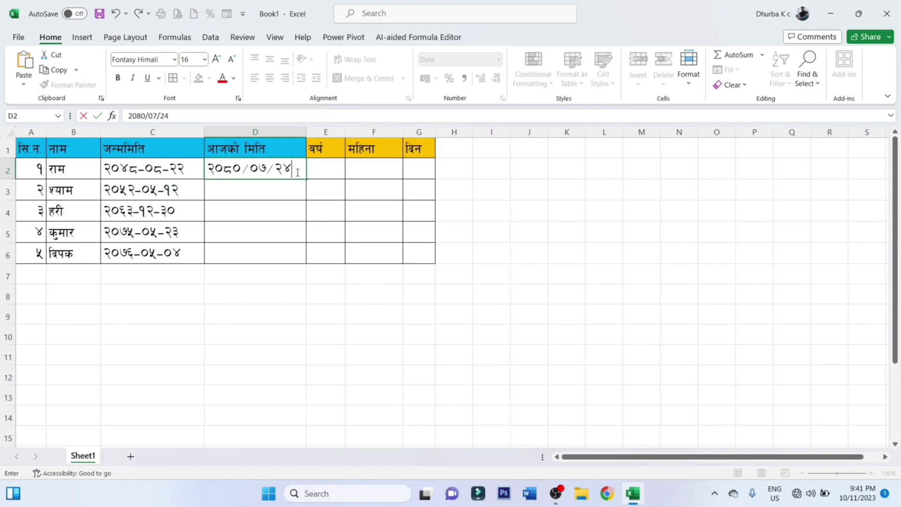
{"action": "key", "text": "F2"}
{"action": "key", "text": "Return"}
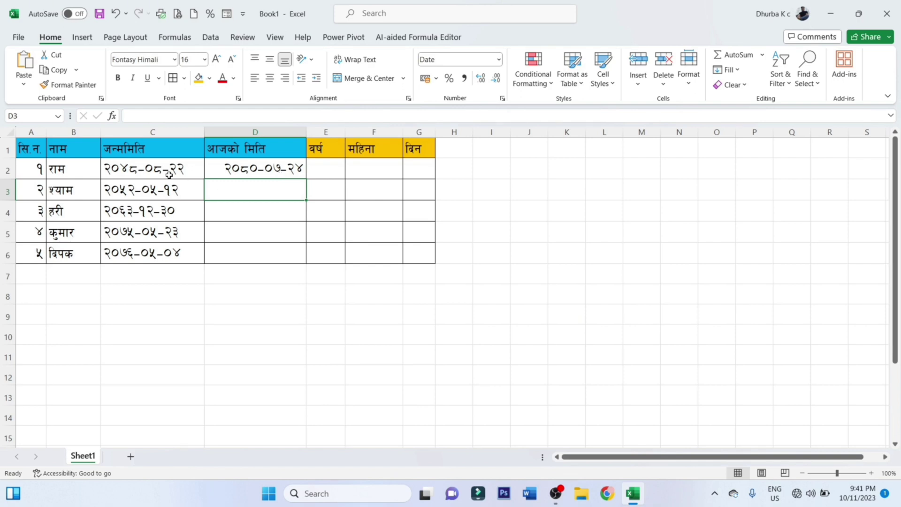
{"action": "left_click", "coordinate": [144, 171]}
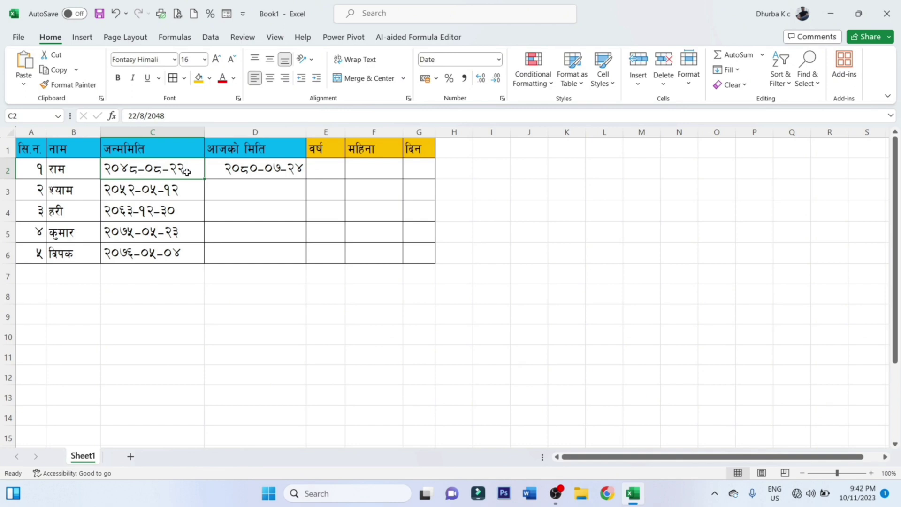
{"action": "left_click", "coordinate": [250, 174]}
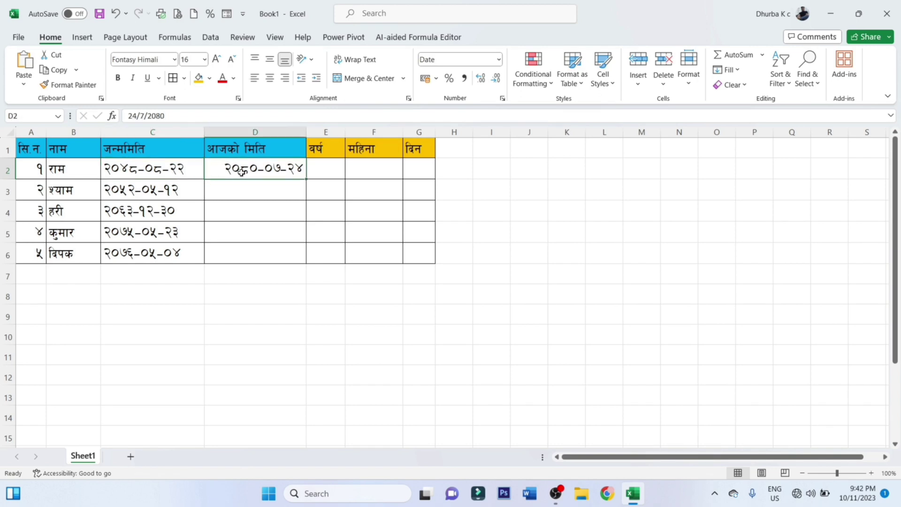
{"action": "left_click", "coordinate": [180, 170]}
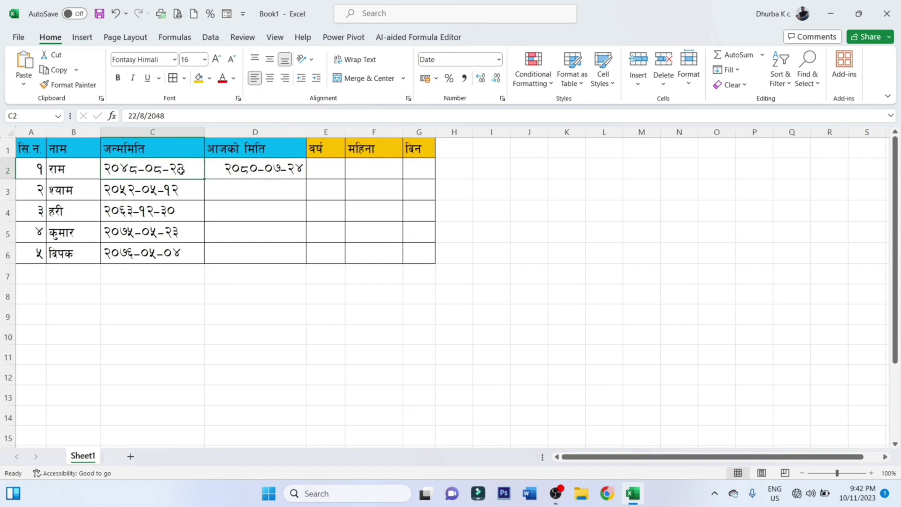
{"action": "left_click", "coordinate": [249, 172]}
{"action": "left_click", "coordinate": [185, 173]}
{"action": "left_click", "coordinate": [251, 173]}
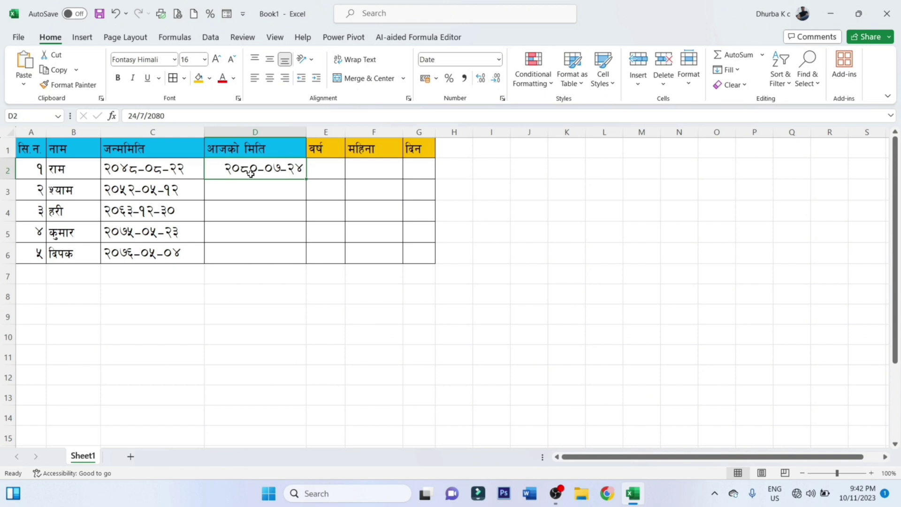
{"action": "left_click", "coordinate": [151, 169]}
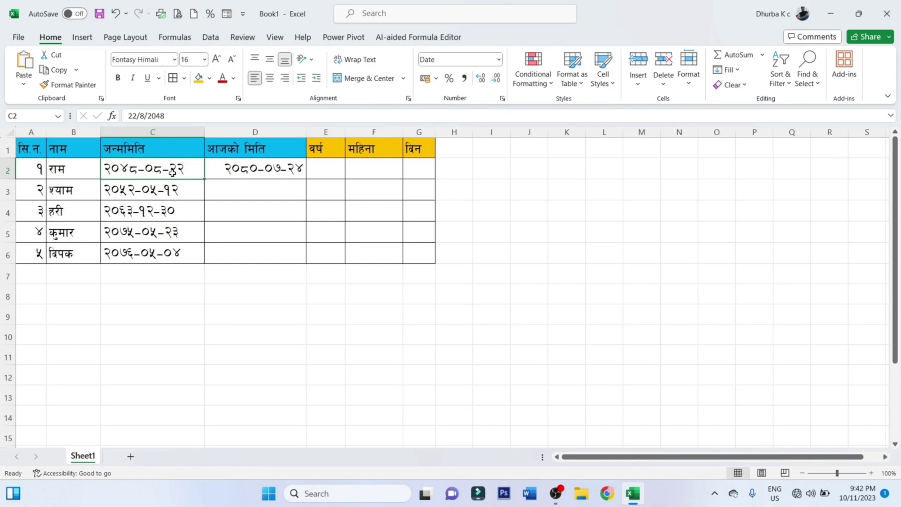
{"action": "left_click", "coordinate": [254, 177]}
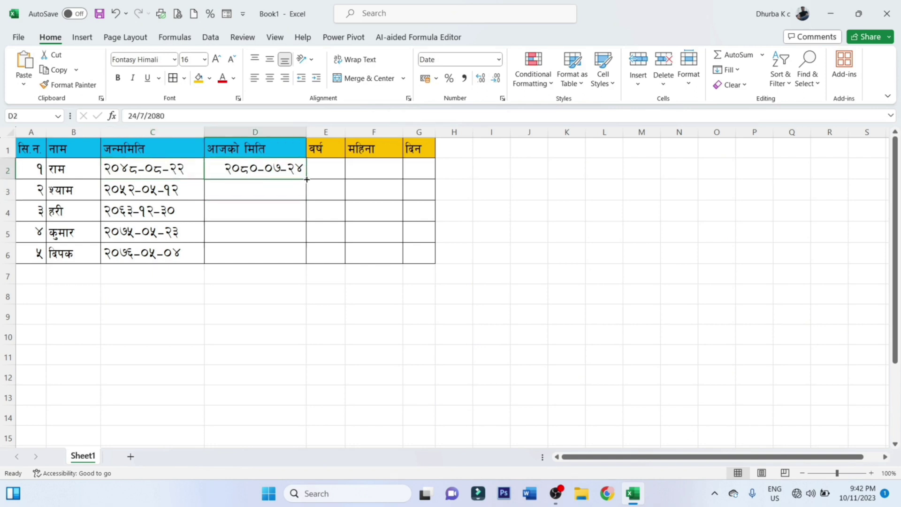
Step: Copy today's date 2080/07/24 from D2 down through D6
{"action": "left_click_drag", "start_coordinate": [307, 179], "coordinate": [311, 253]}
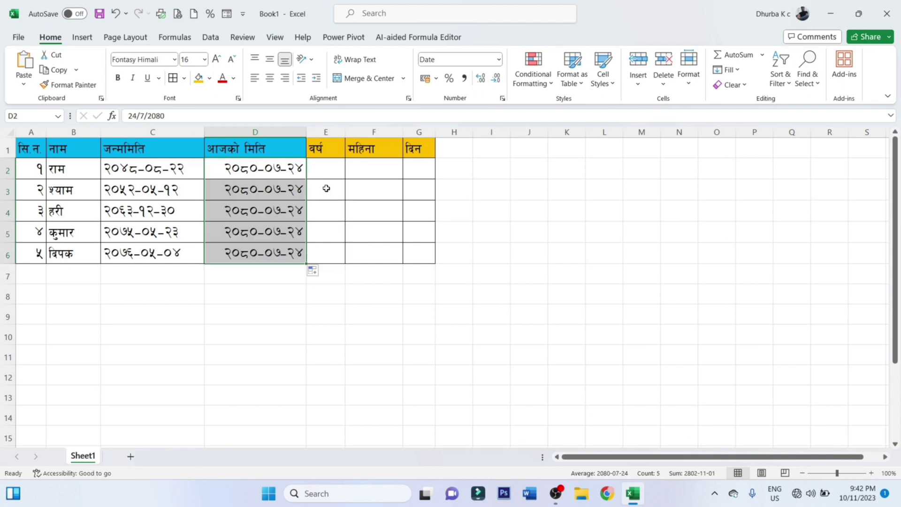
{"action": "left_click", "coordinate": [320, 174]}
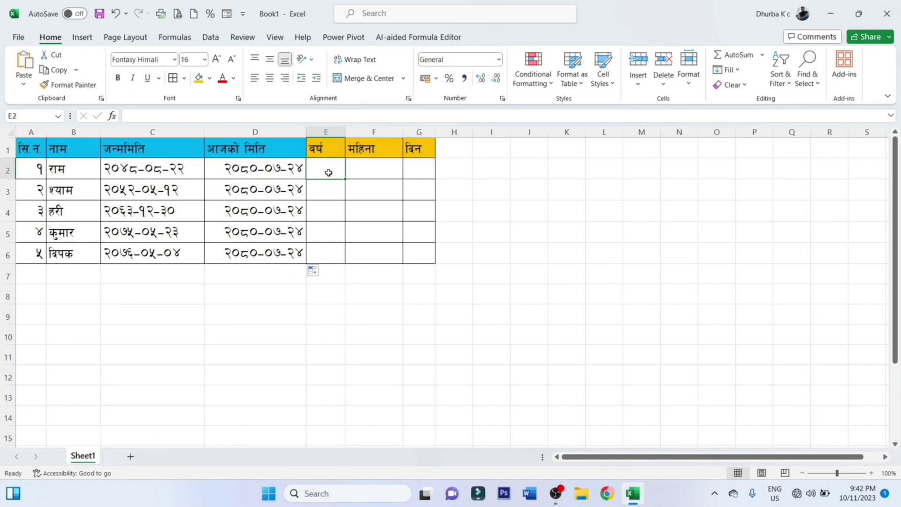
Step: Enter the years formula =datedif(C2,D2"y") in E2, missing the comma before "y"
{"action": "type", "text": "="}
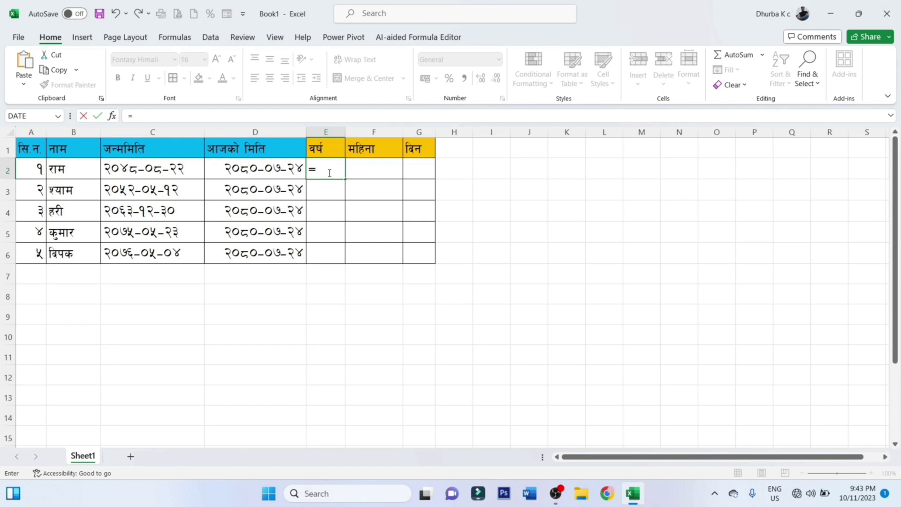
{"action": "type", "text": "datedif"}
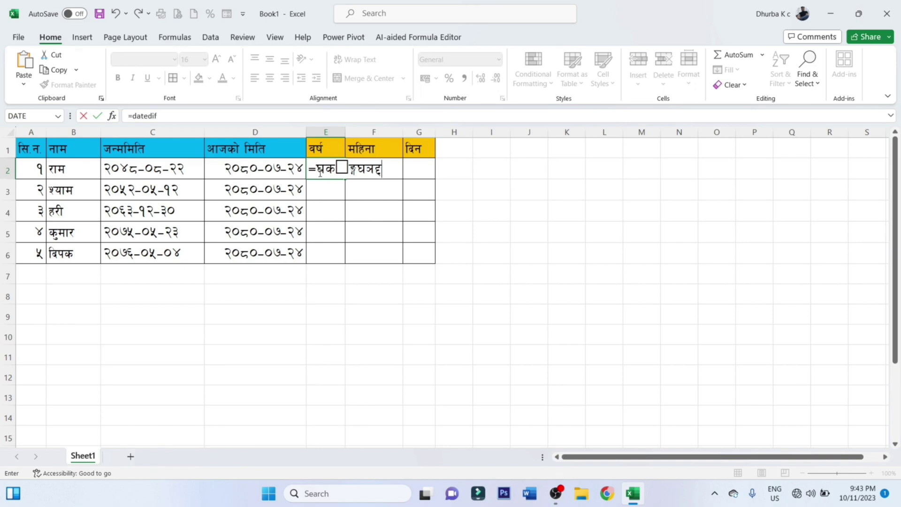
{"action": "left_click", "coordinate": [165, 120]}
{"action": "left_click_drag", "start_coordinate": [165, 119], "coordinate": [123, 121]}
{"action": "left_click", "coordinate": [169, 115]}
{"action": "type", "text": "("}
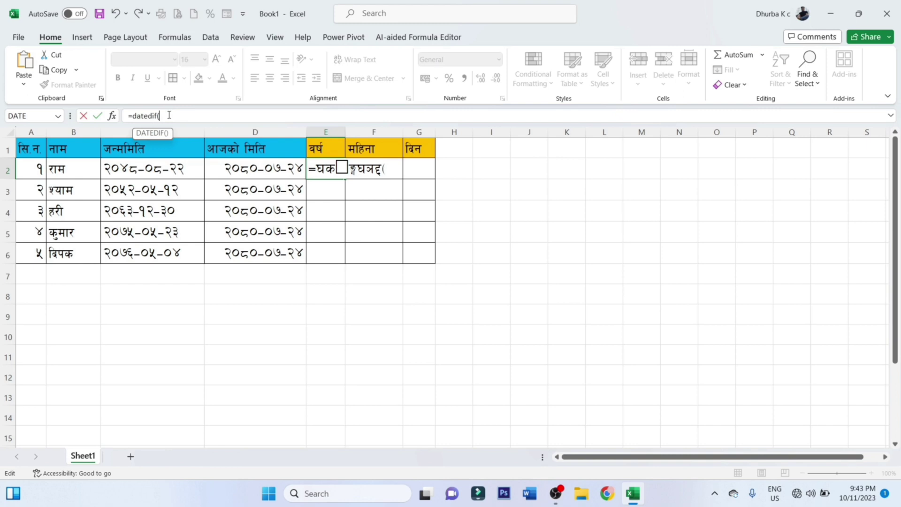
{"action": "left_click", "coordinate": [147, 171]}
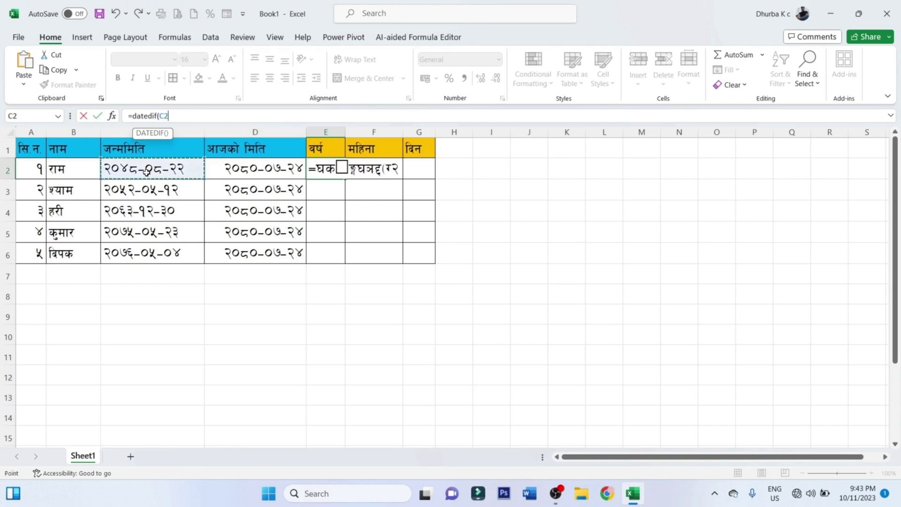
{"action": "type", "text": ","}
{"action": "left_click", "coordinate": [254, 170]}
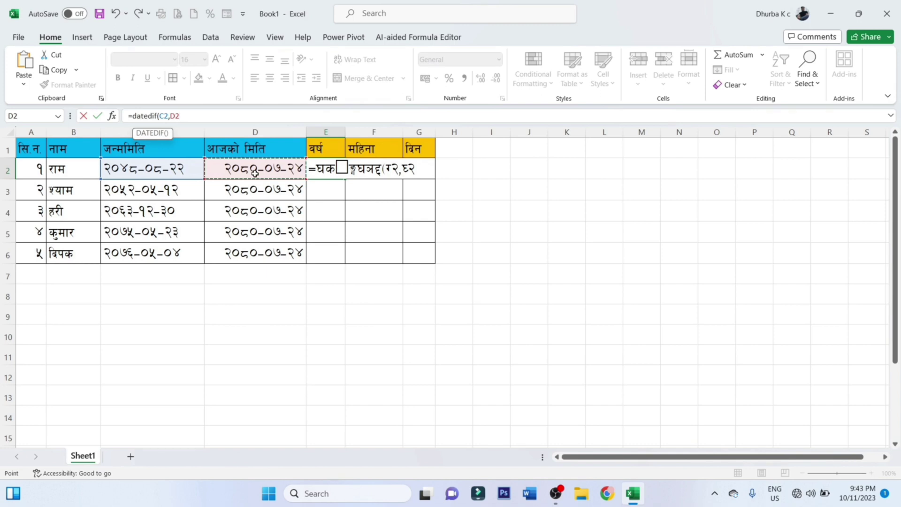
{"action": "type", "text": "\""}
{"action": "type", "text": "y"}
{"action": "type", "text": "\""}
{"action": "type", "text": ")"}
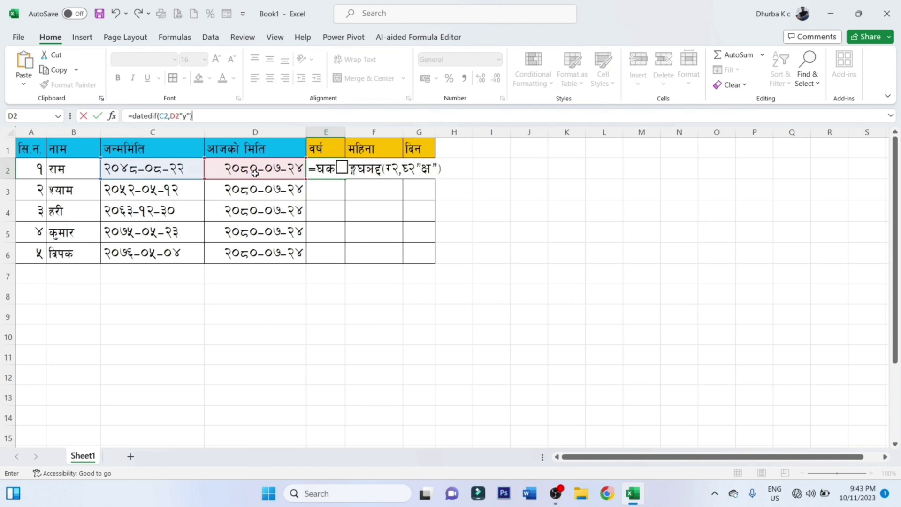
{"action": "key", "text": "Return"}
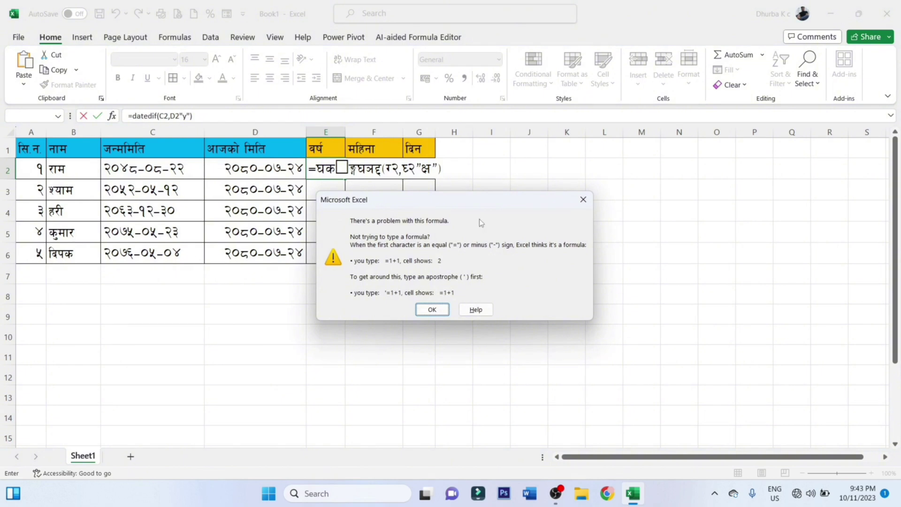
Step: Dismiss the error and add the missing comma so E2's =datedif(C2,D2,"y") gives ३१
{"action": "left_click", "coordinate": [583, 199]}
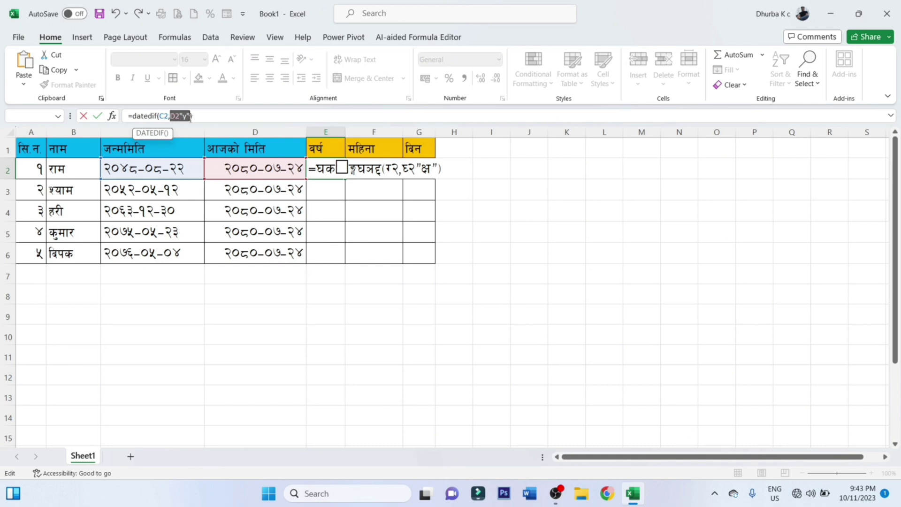
{"action": "left_click", "coordinate": [180, 117]}
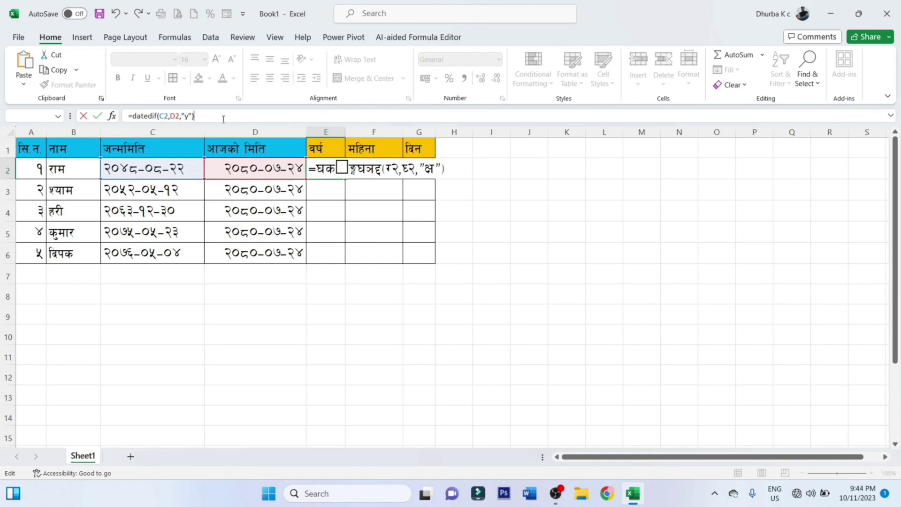
{"action": "key", "text": "Return"}
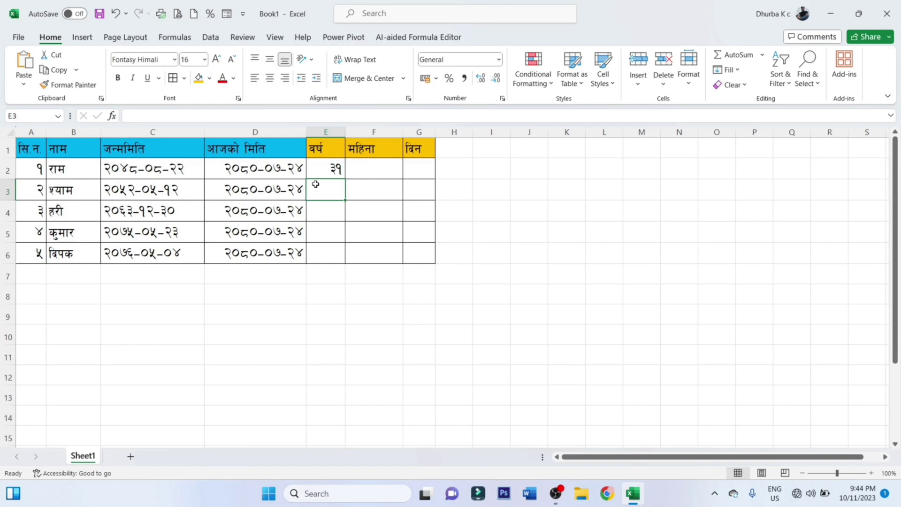
Step: Copy the years formula down E2:E6, giving ages ३१, २८, १६, ५ and ४
{"action": "left_click", "coordinate": [321, 173]}
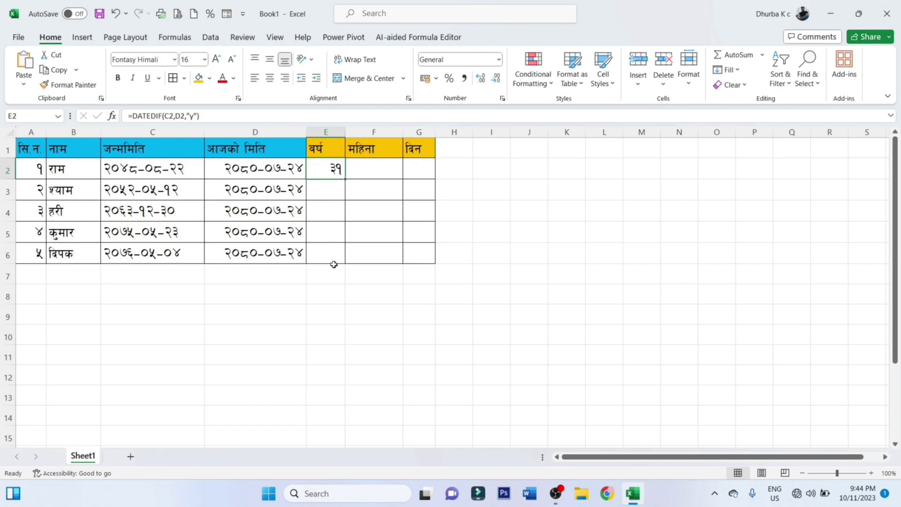
{"action": "double_click", "coordinate": [346, 179]}
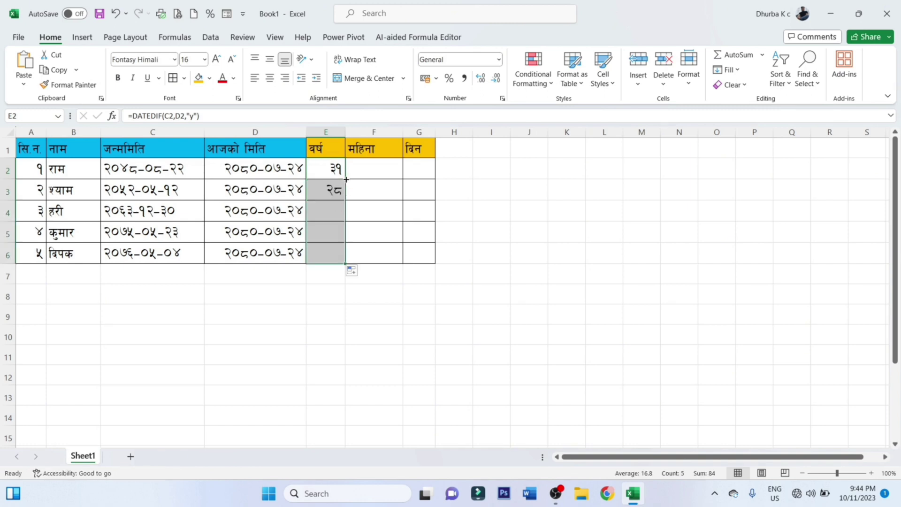
{"action": "left_click", "coordinate": [346, 178]}
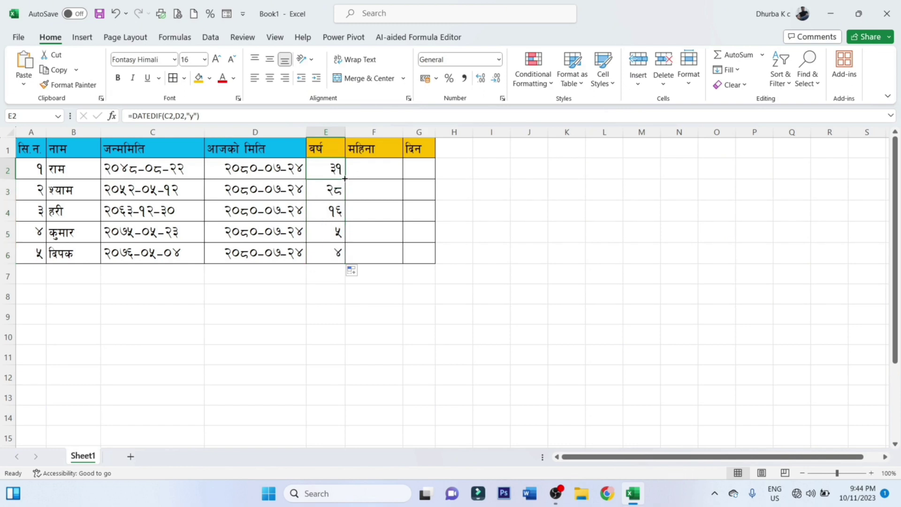
{"action": "double_click", "coordinate": [345, 178]}
{"action": "left_click", "coordinate": [335, 256]}
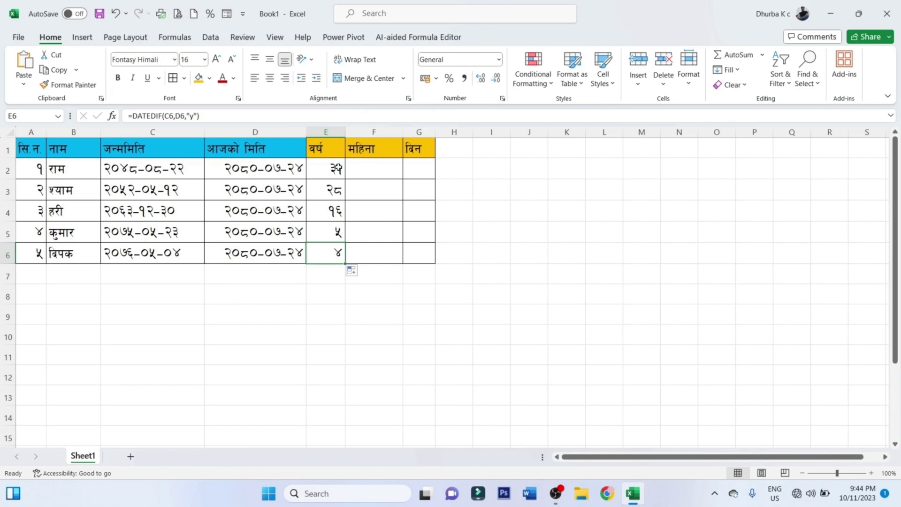
{"action": "left_click", "coordinate": [353, 166]}
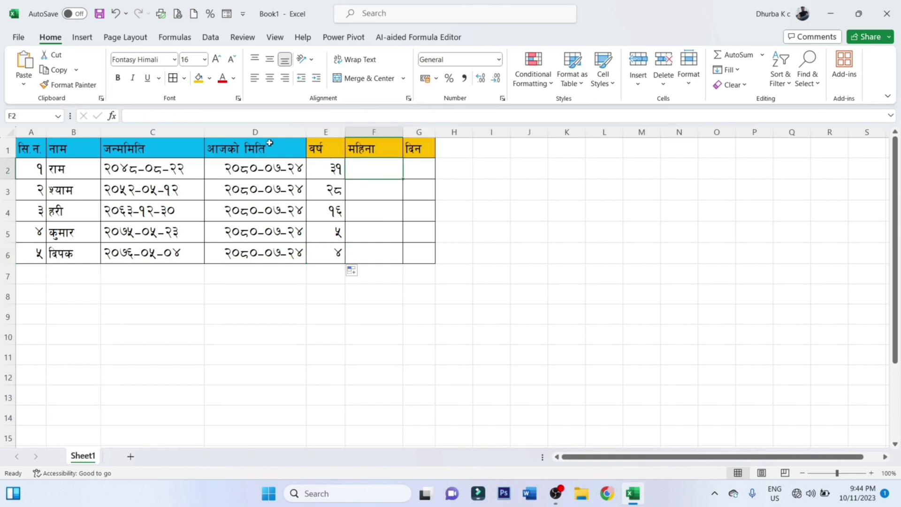
Step: Enter the months formula =DATEDIF(C2,D2,"ym") in F2
{"action": "left_click", "coordinate": [195, 116]}
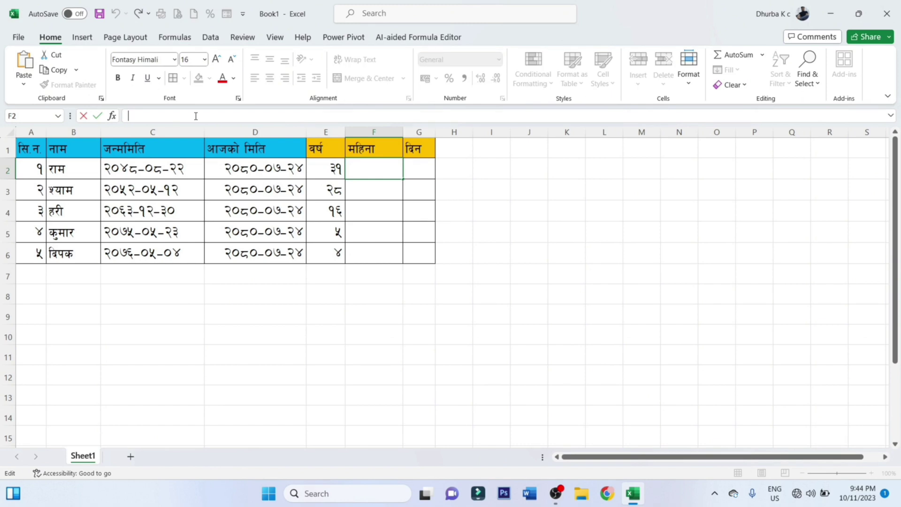
{"action": "type", "text": "="}
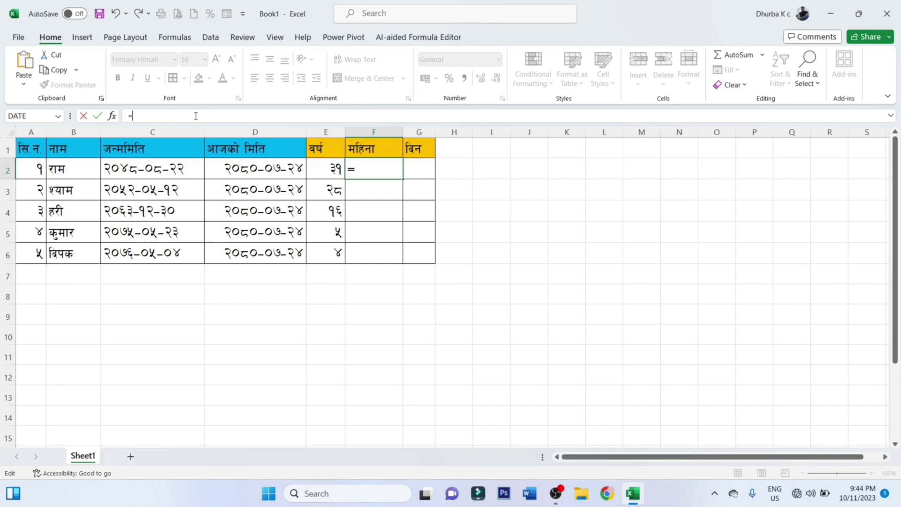
{"action": "type", "text": "datedif"}
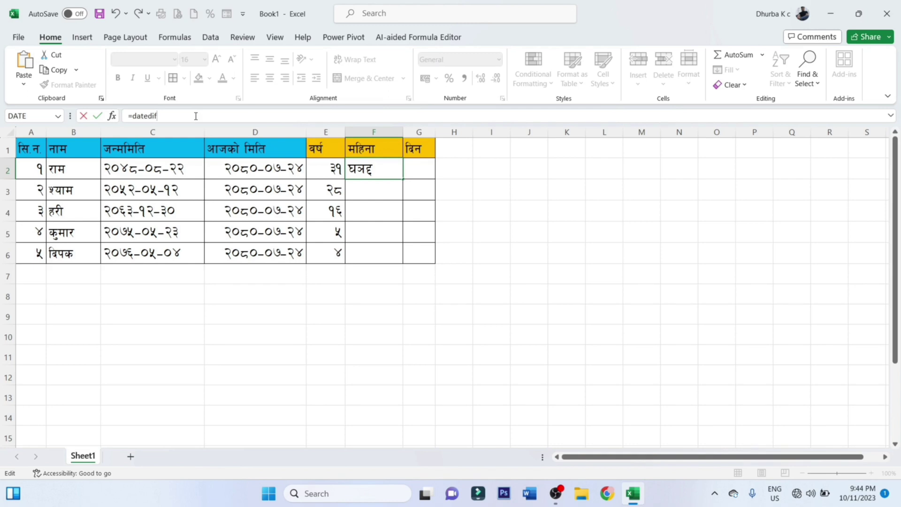
{"action": "type", "text": "("}
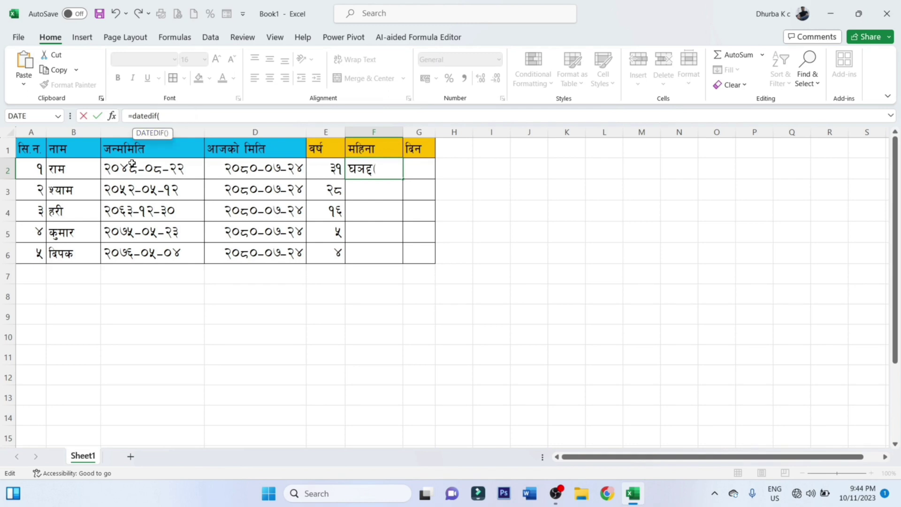
{"action": "left_click", "coordinate": [131, 169]}
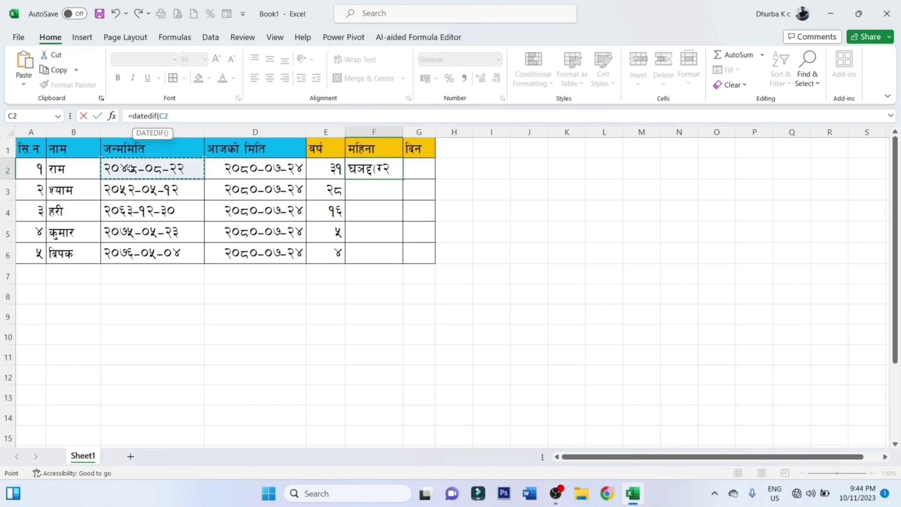
{"action": "type", "text": ","}
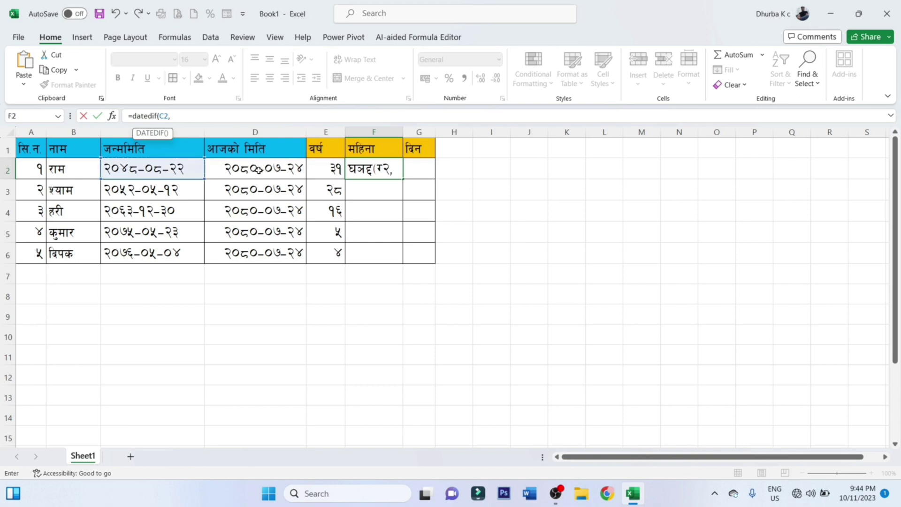
{"action": "left_click", "coordinate": [261, 170]}
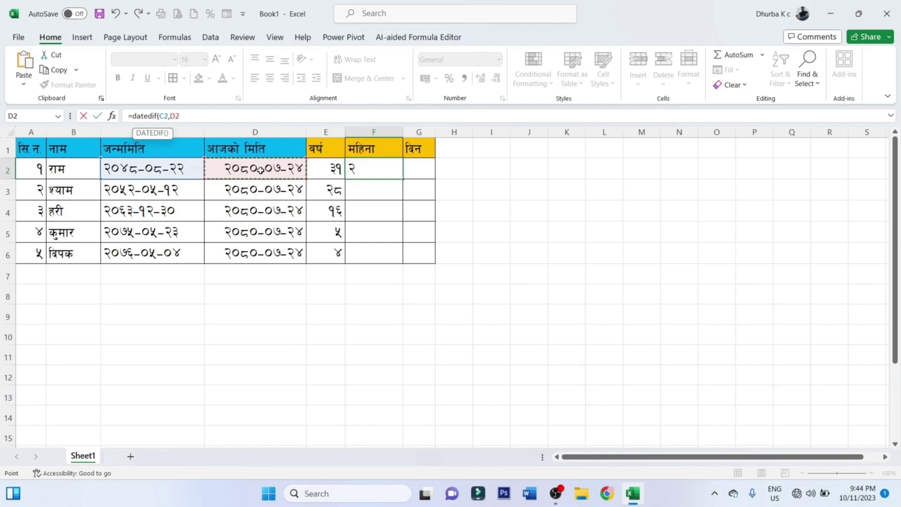
{"action": "type", "text": ","}
{"action": "type", "text": "\""}
{"action": "type", "text": "ym"}
{"action": "type", "text": ")"}
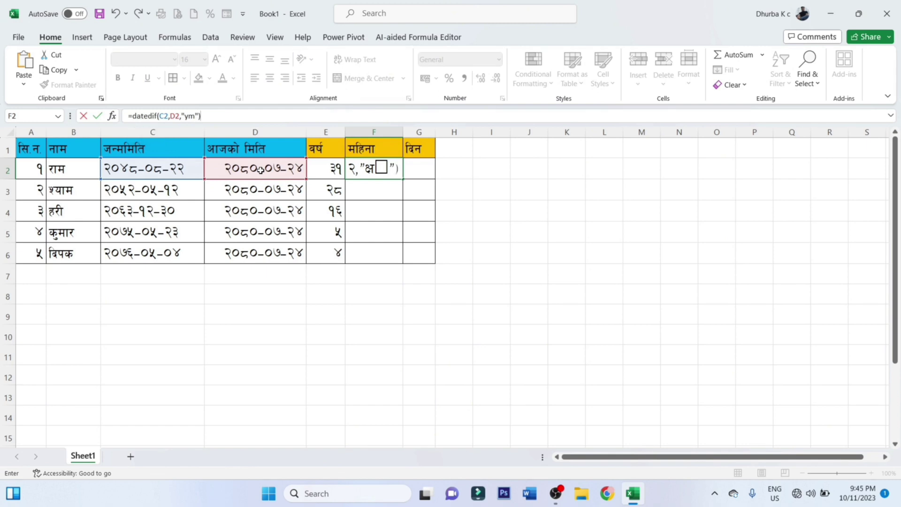
{"action": "key", "text": "Return"}
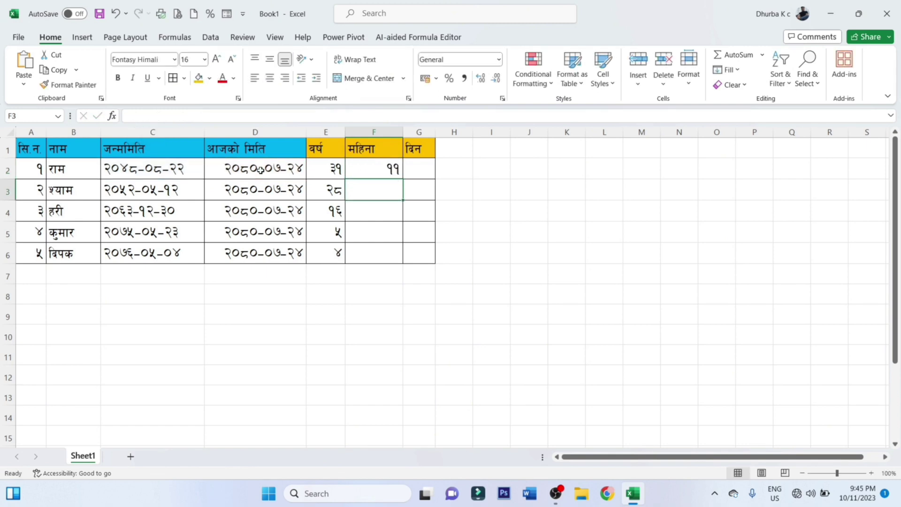
Step: Copy the months formula down to F6, giving ११, २, ६, २ and २
{"action": "left_click", "coordinate": [392, 171]}
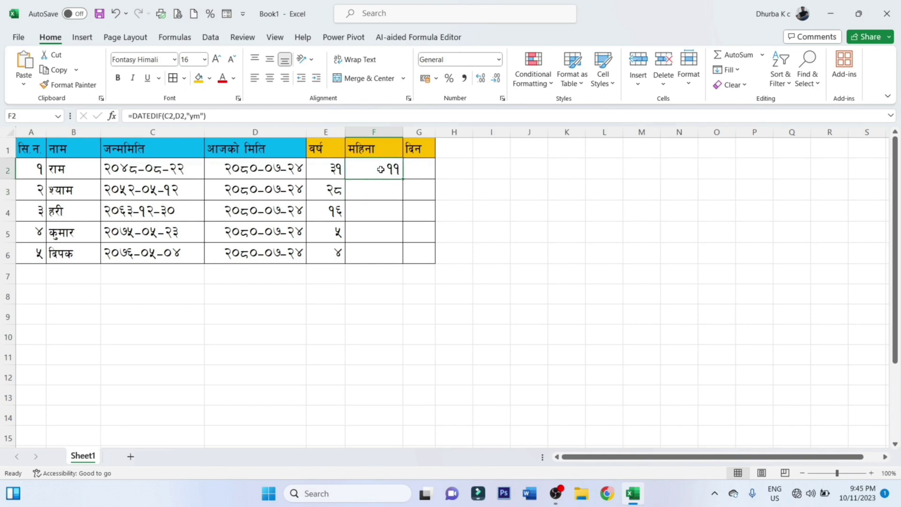
{"action": "left_click_drag", "start_coordinate": [404, 180], "coordinate": [404, 267]}
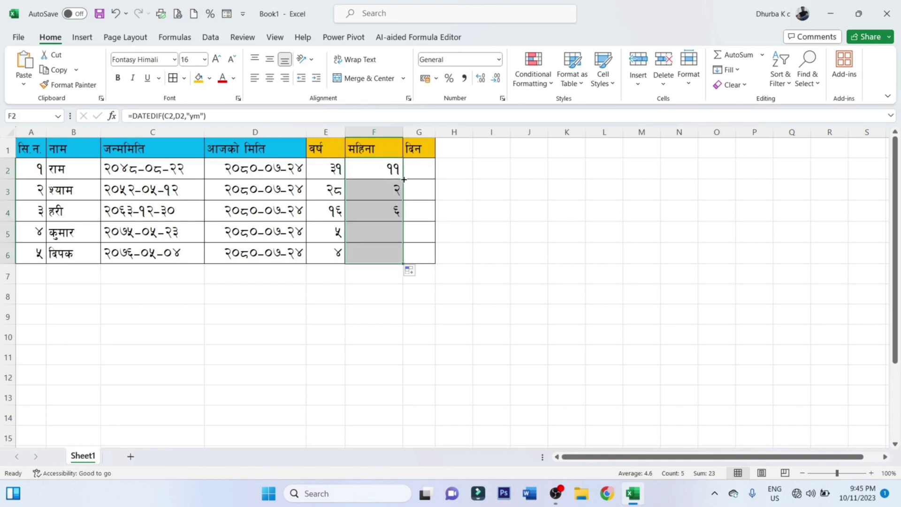
{"action": "left_click", "coordinate": [156, 170]}
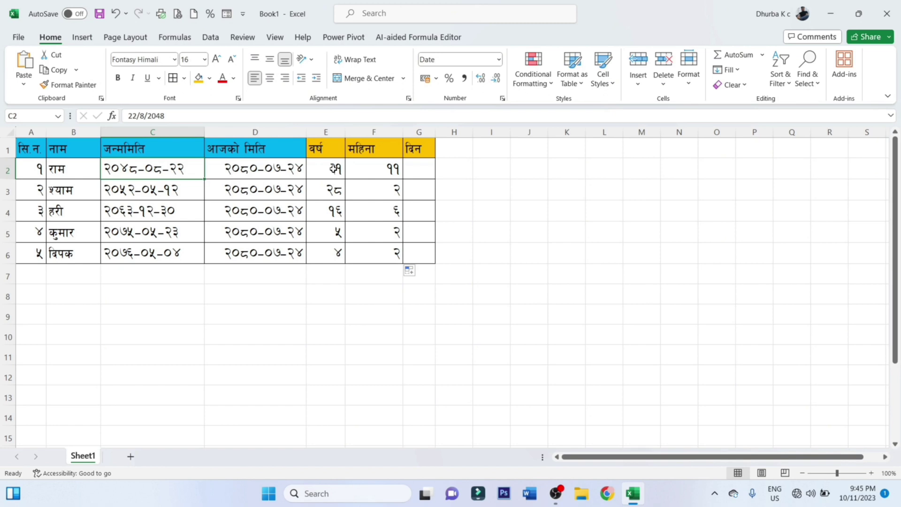
{"action": "left_click", "coordinate": [333, 170]}
{"action": "left_click", "coordinate": [379, 174]}
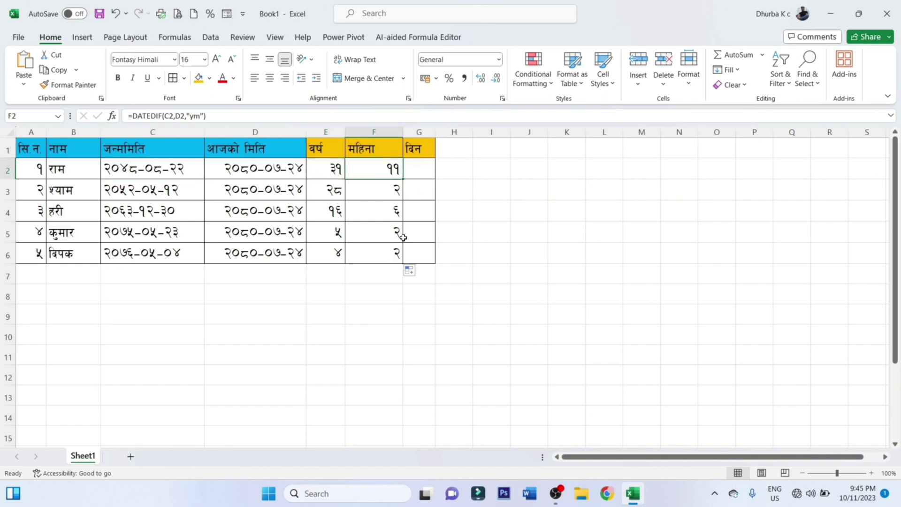
{"action": "left_click", "coordinate": [424, 172]}
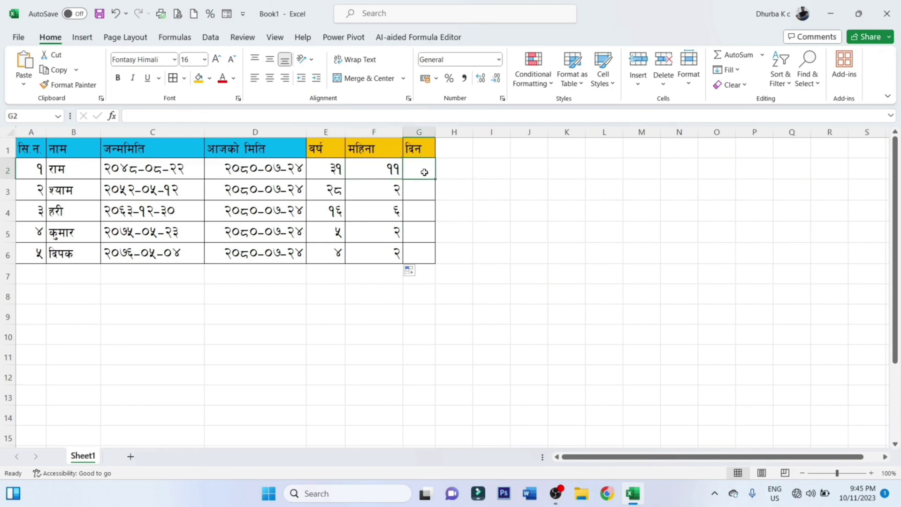
Step: Enter =DATEDIF(C2,D2,"md") in G2 and fill it down to G6, giving days २, १२, २४, १, २०
{"action": "left_click", "coordinate": [243, 117]}
{"action": "type", "text": "="}
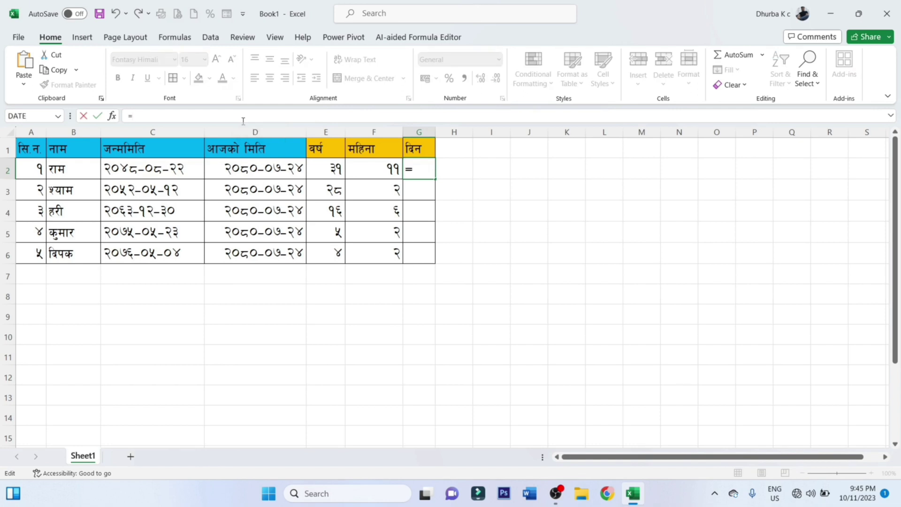
{"action": "type", "text": "dated"}
{"action": "type", "text": "if"}
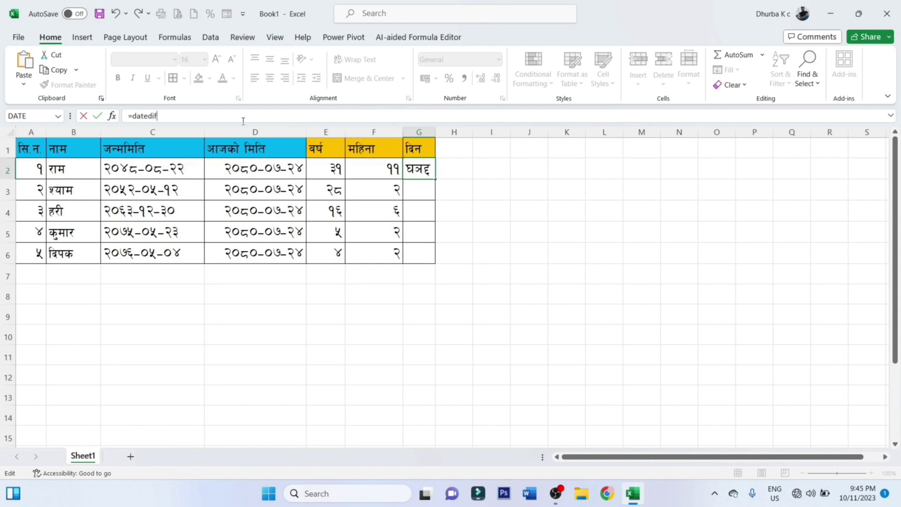
{"action": "type", "text": "("}
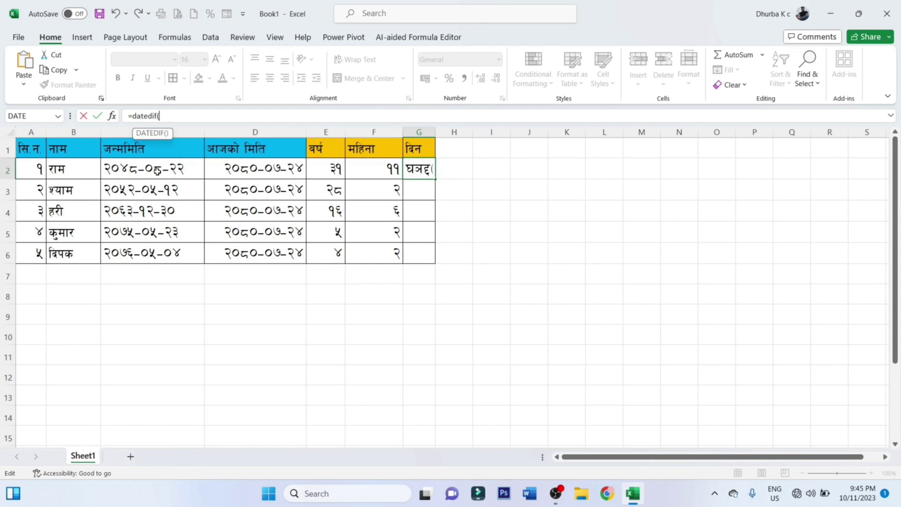
{"action": "left_click", "coordinate": [158, 169]}
{"action": "type", "text": ","}
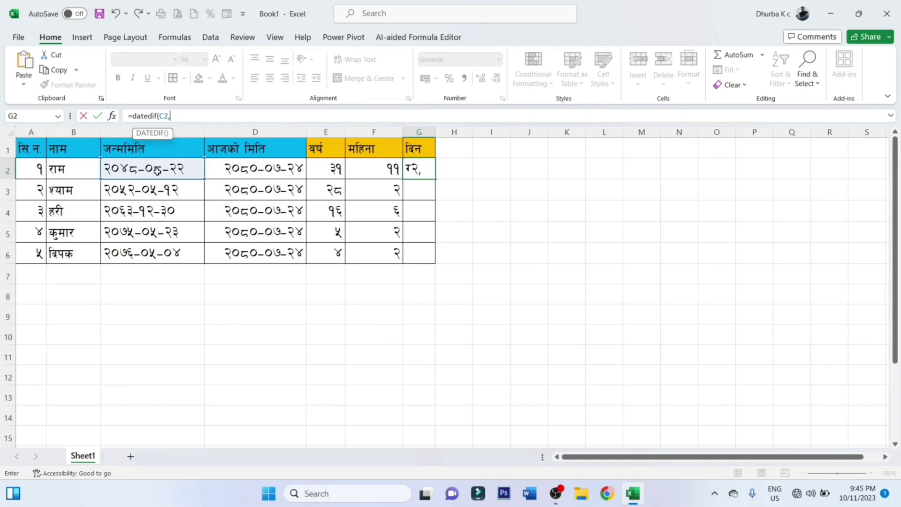
{"action": "left_click", "coordinate": [232, 169]}
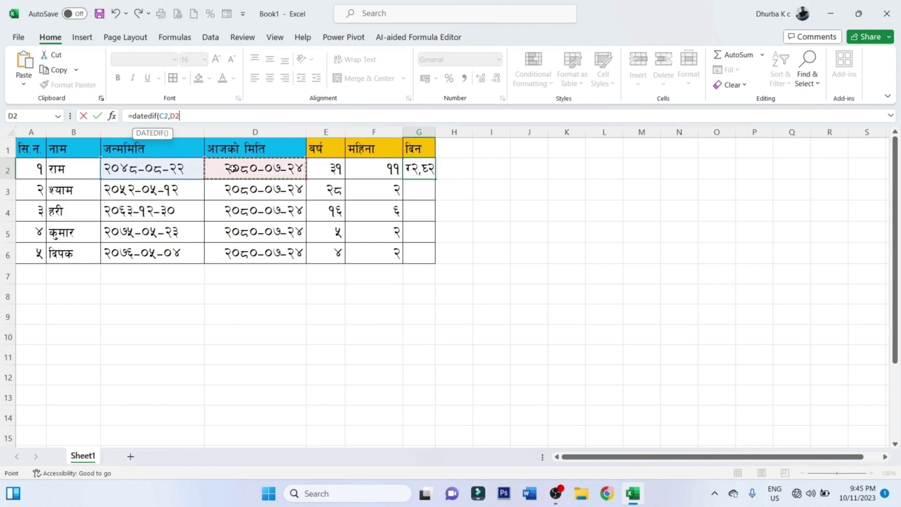
{"action": "type", "text": ",\""}
{"action": "type", "text": "md"}
{"action": "type", "text": "\""}
{"action": "type", "text": ")"}
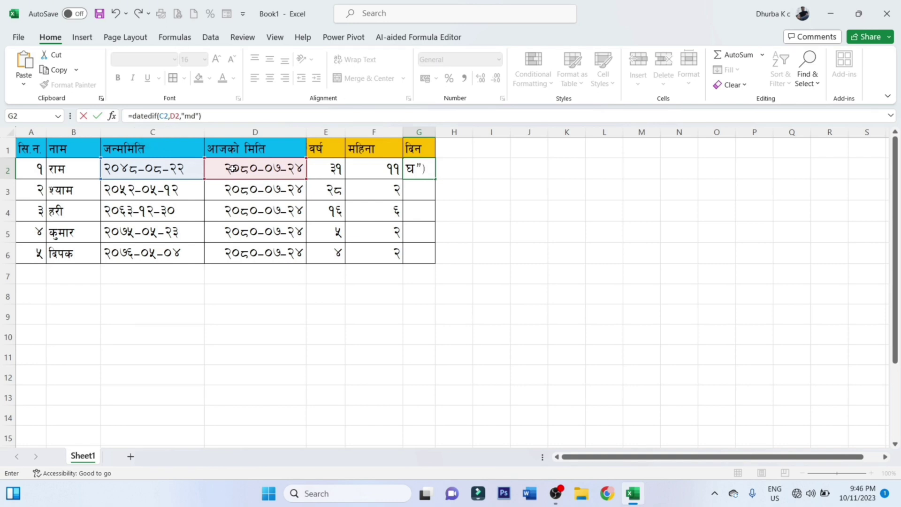
{"action": "key", "text": "Return"}
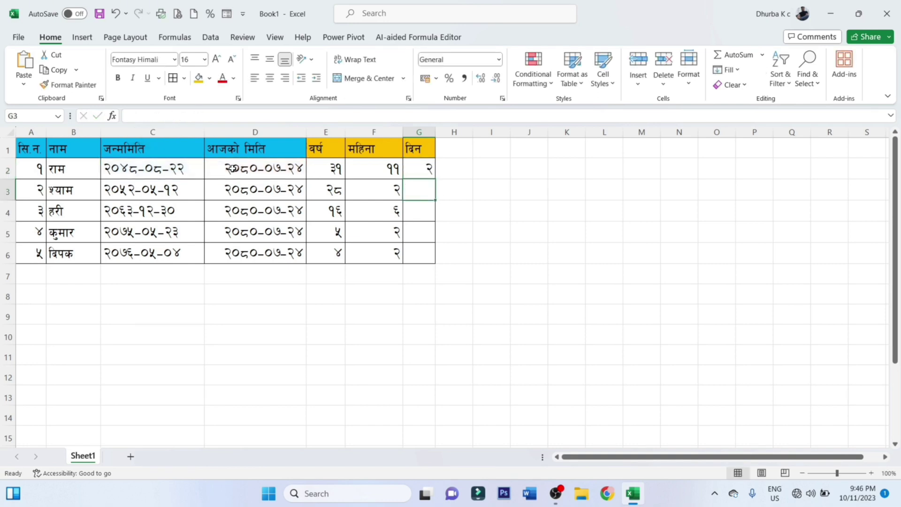
{"action": "left_click", "coordinate": [427, 172]}
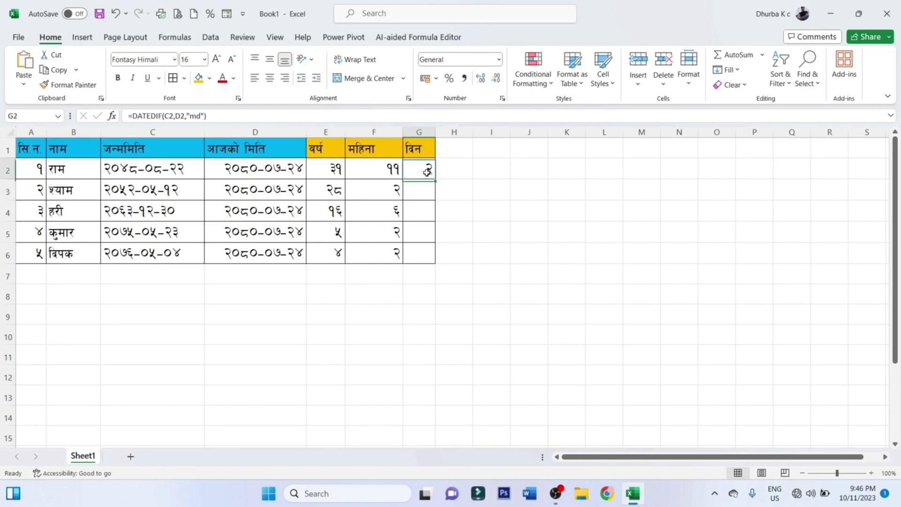
{"action": "double_click", "coordinate": [436, 179]}
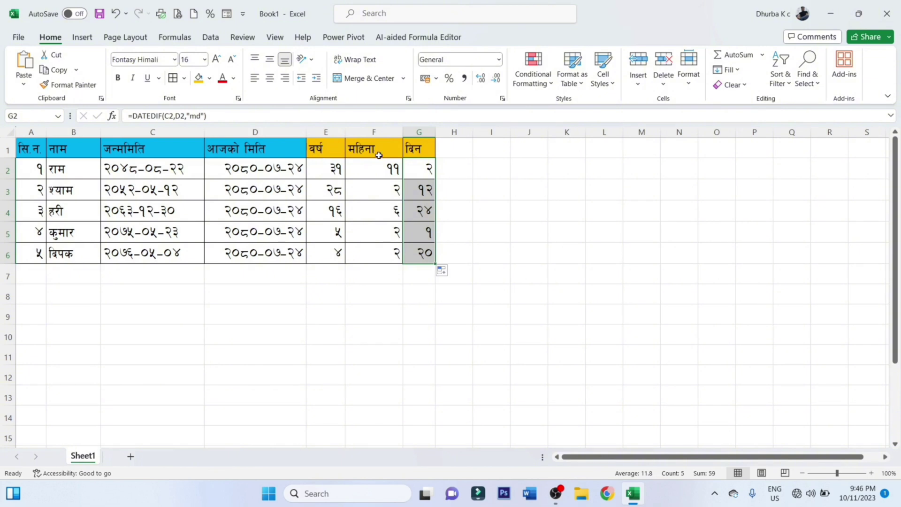
Step: Check the G5 days formula and the stored birth and today's dates in C2 and D2
{"action": "left_click", "coordinate": [420, 223]}
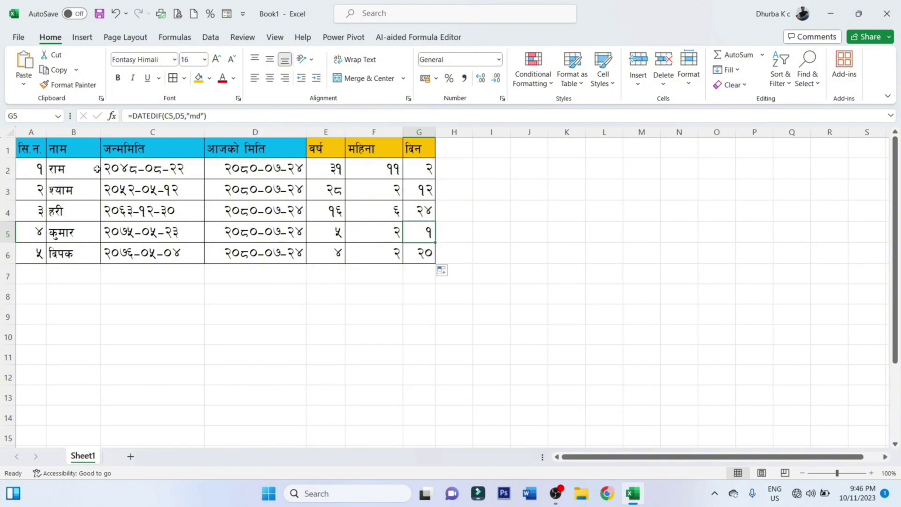
{"action": "left_click", "coordinate": [99, 135]}
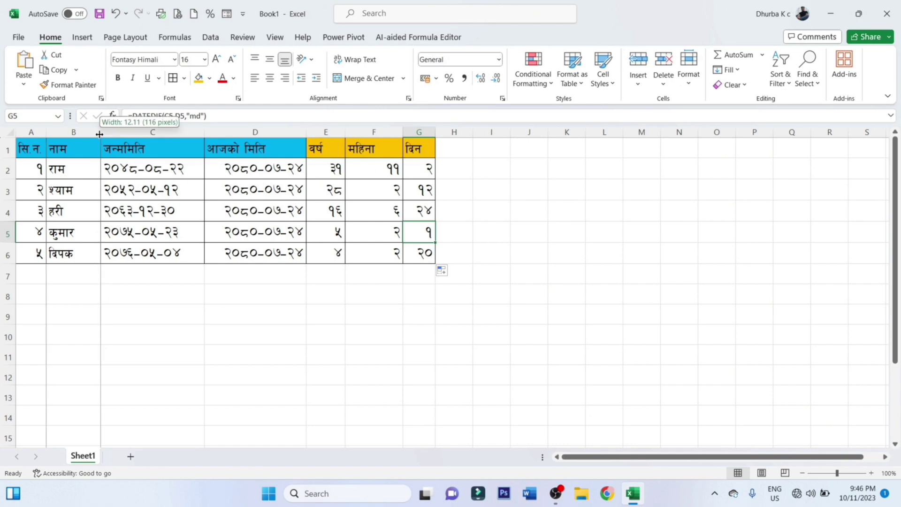
{"action": "left_click", "coordinate": [174, 170]}
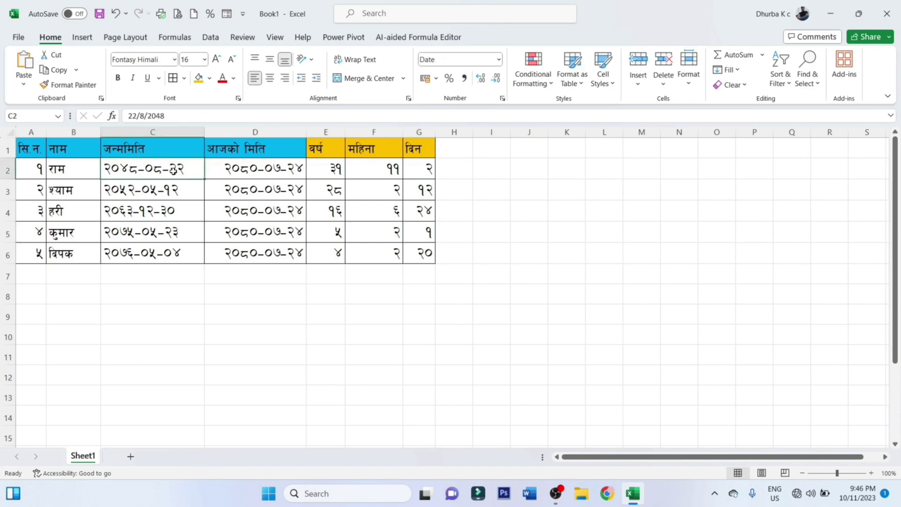
{"action": "left_click", "coordinate": [233, 168]}
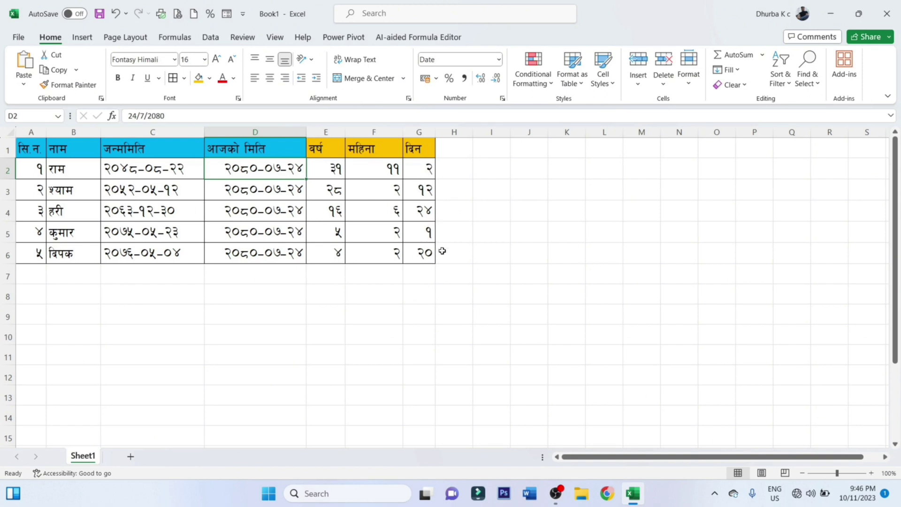
{"action": "left_click", "coordinate": [405, 309]}
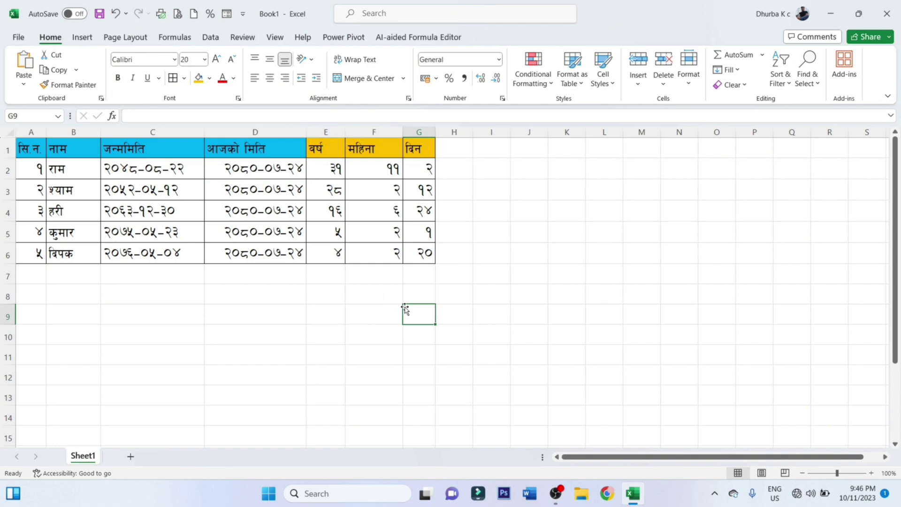
{"action": "left_click", "coordinate": [384, 285]}
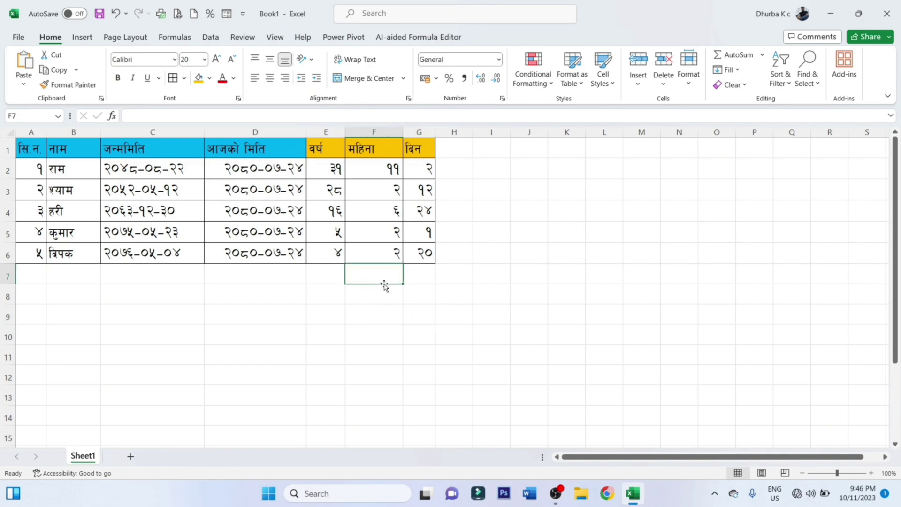